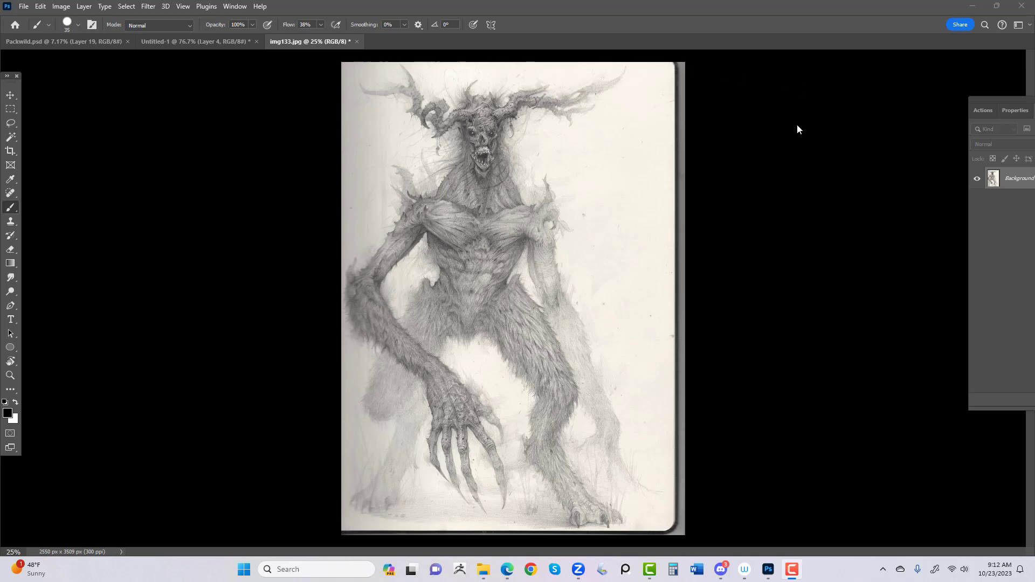
- Place the Layers panel beside the canvas and open img135 from the Pictures folder as a new document
drag(984, 102, 711, 81)
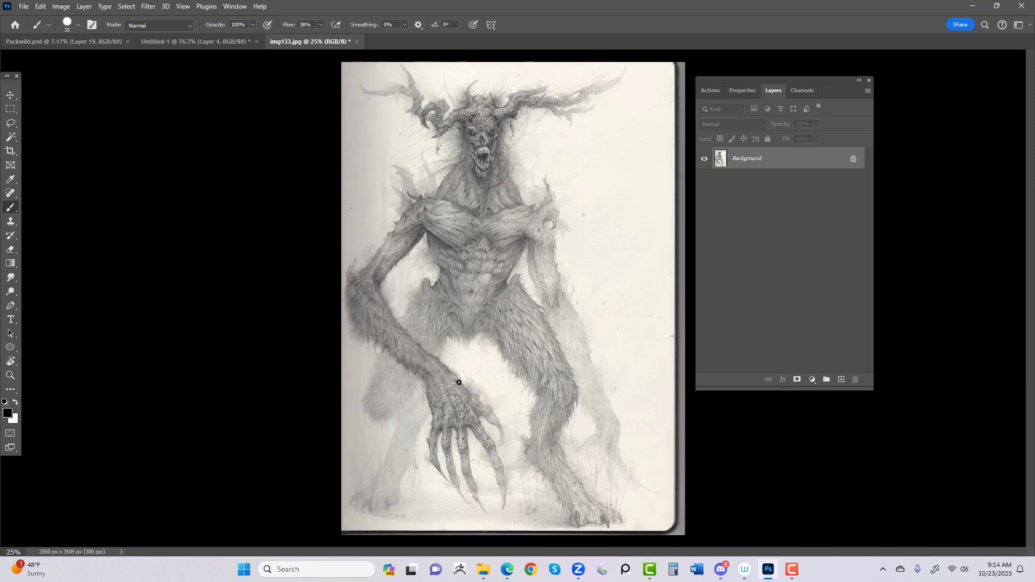
click(483, 569)
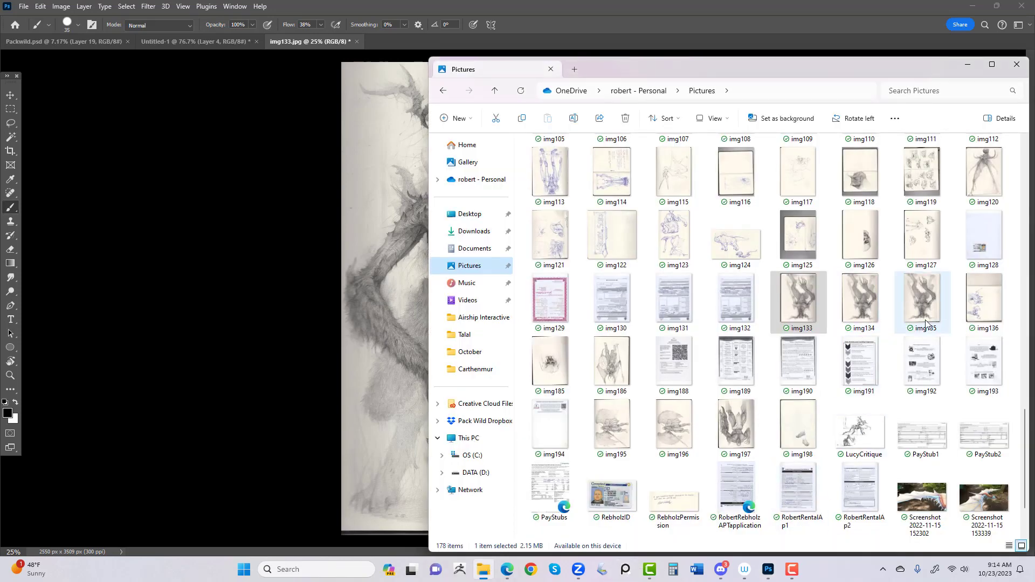
drag(921, 298, 617, 24)
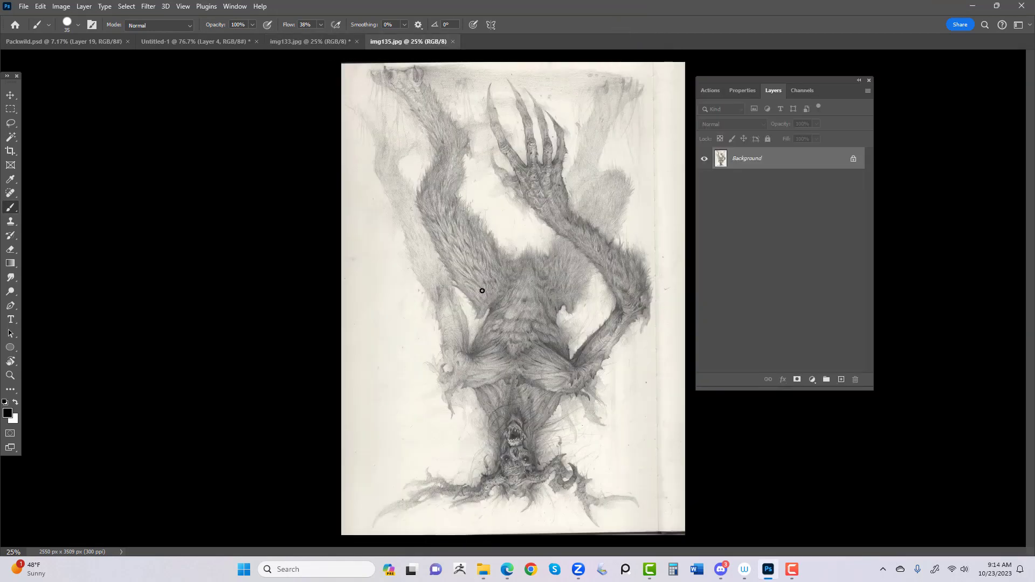
- Try a vertical canvas flip, undo it, and rotate the image 180° so the creature stands upright
click(59, 7)
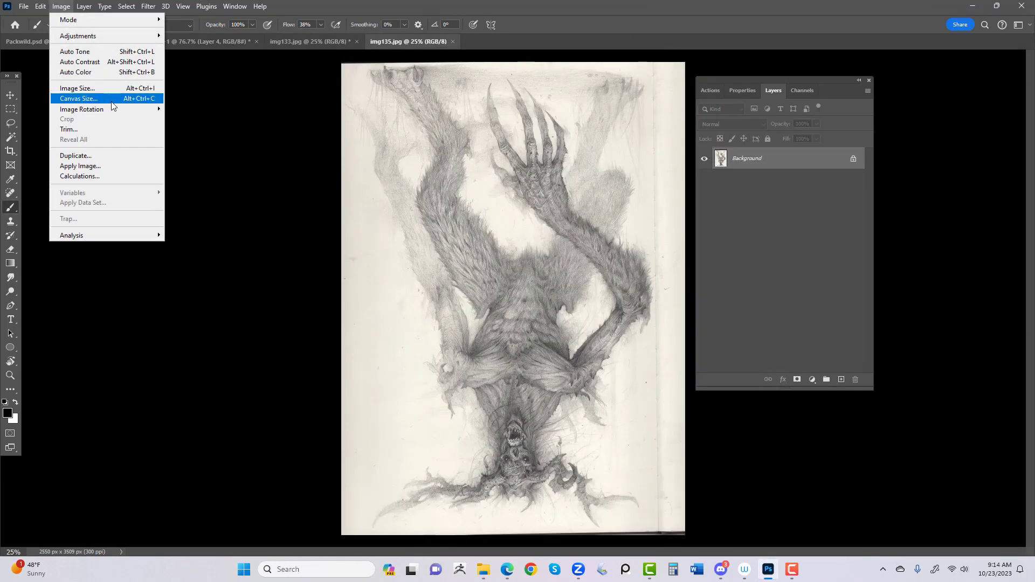
mouse_move(113, 108)
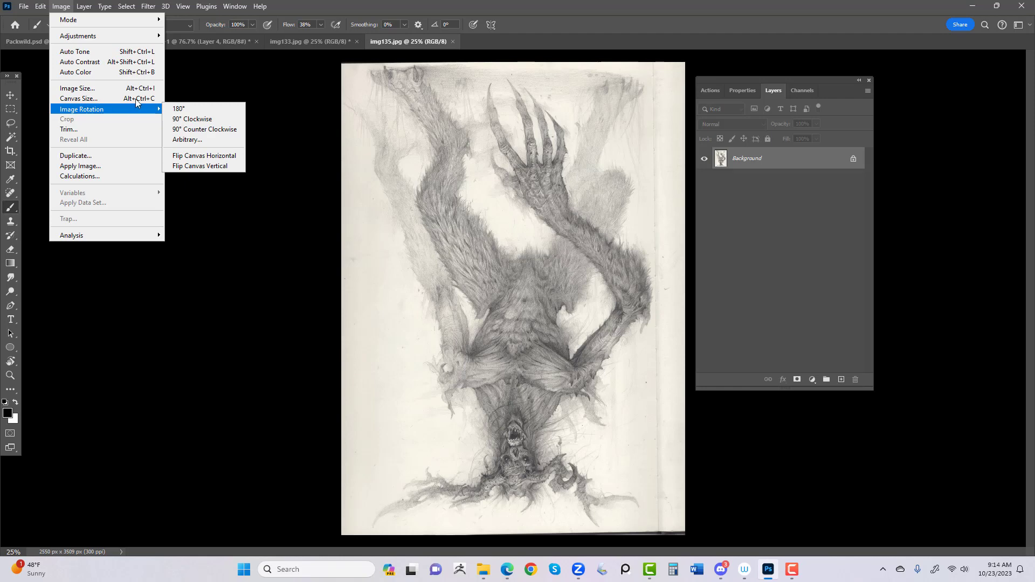
click(204, 166)
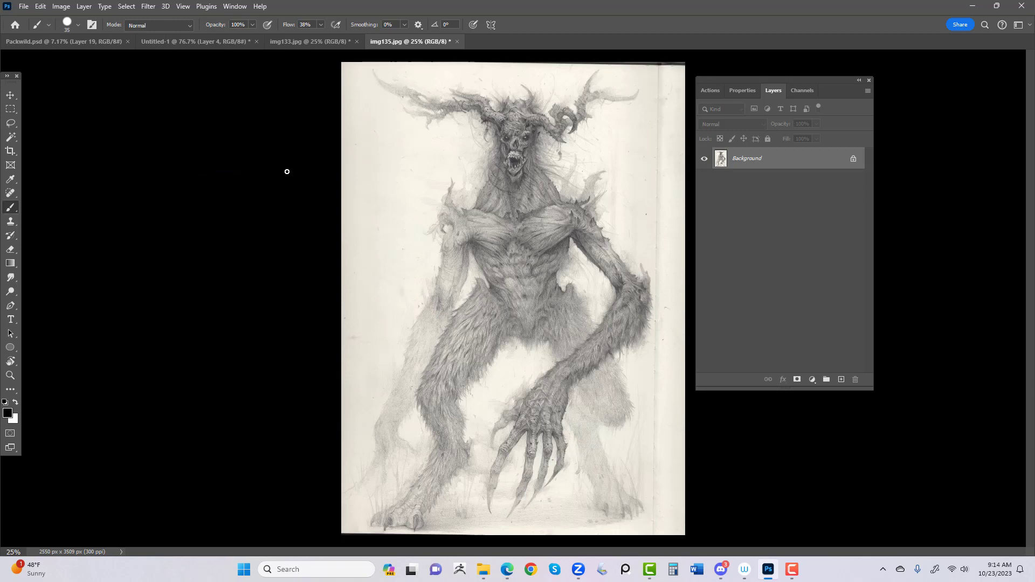
key(ctrl+z)
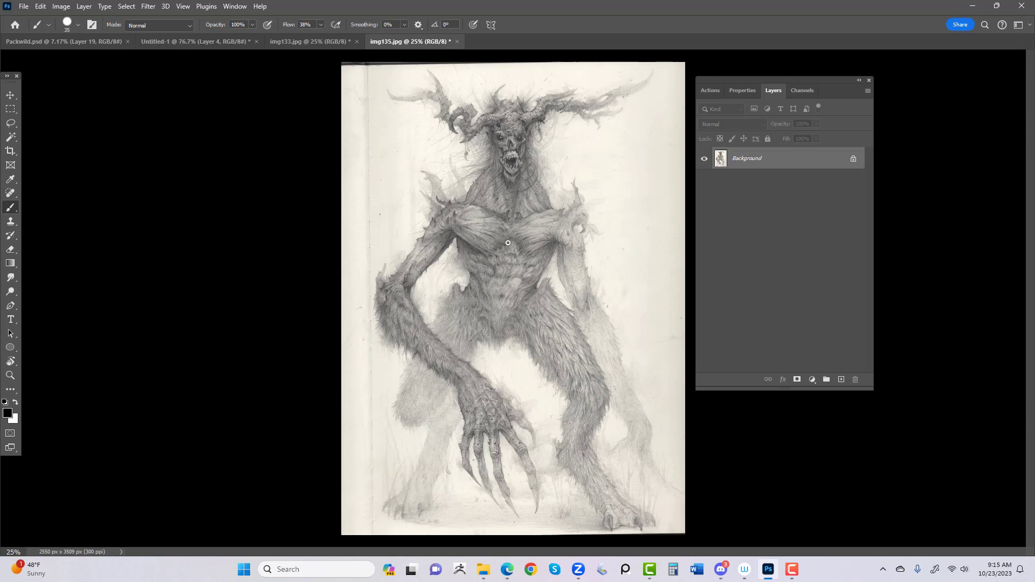
- Add a new empty layer and duplicate the Background layer as Background copy in img135.jpg
click(842, 380)
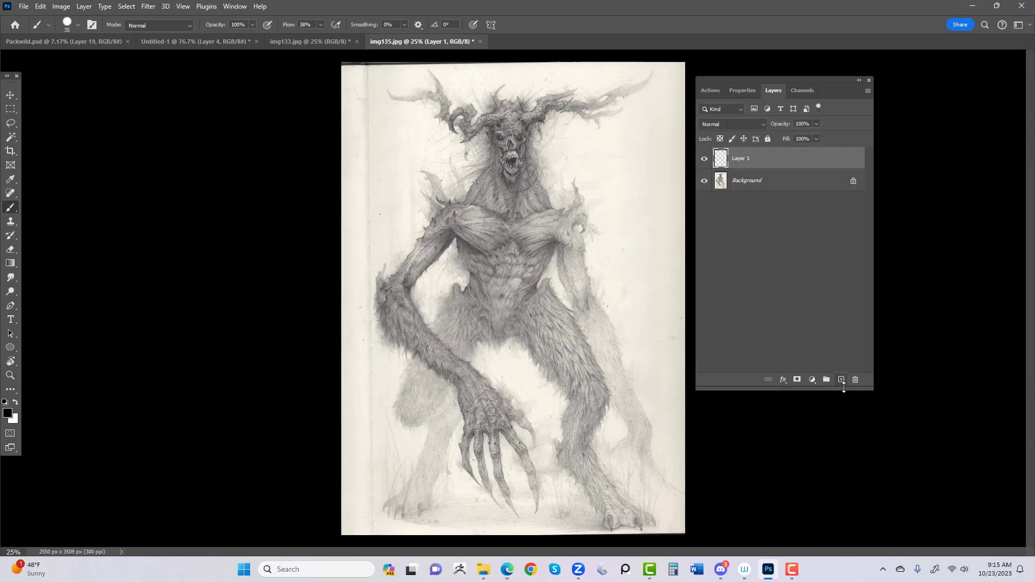
click(759, 186)
right_click(761, 186)
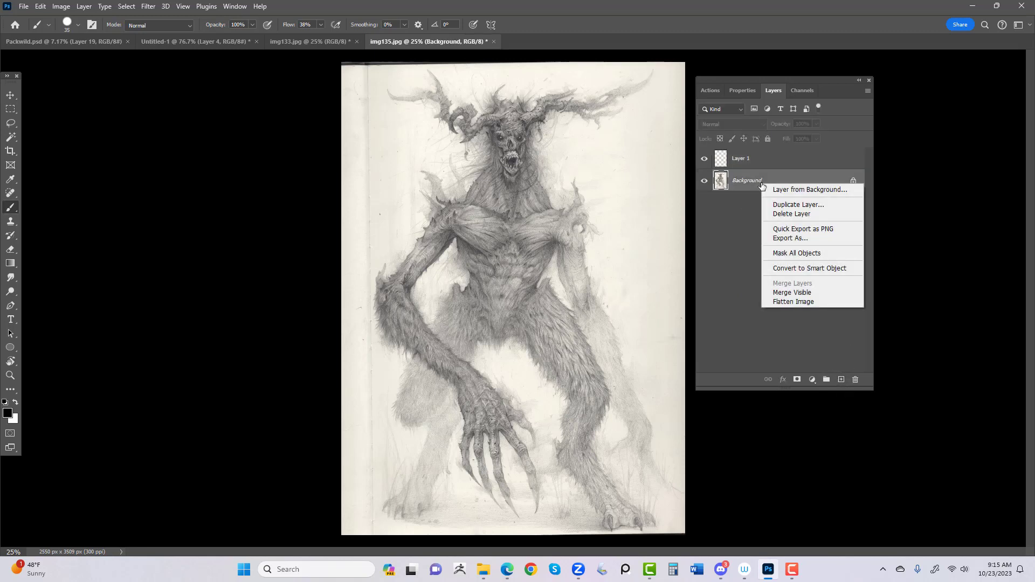
click(787, 205)
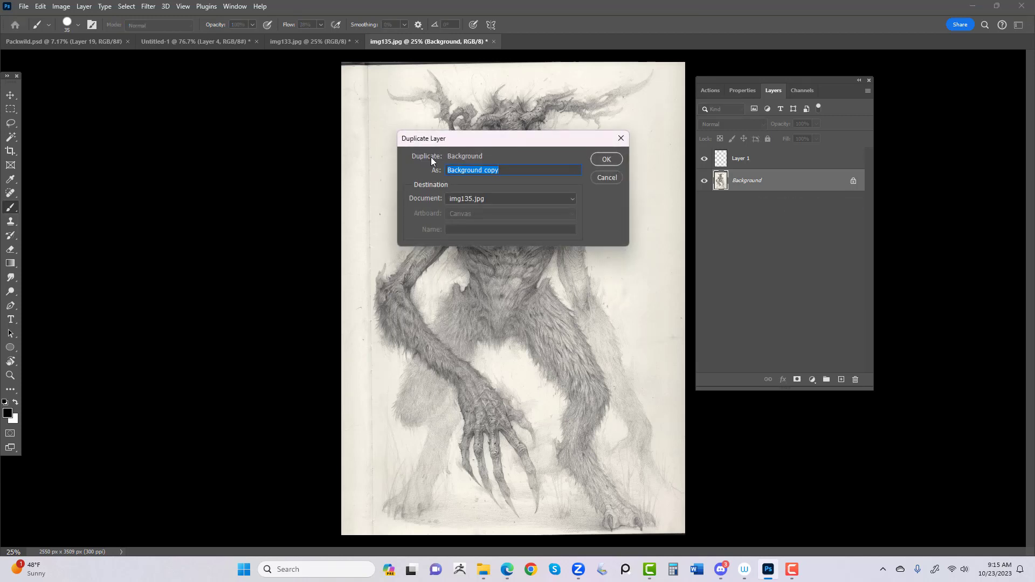
click(605, 161)
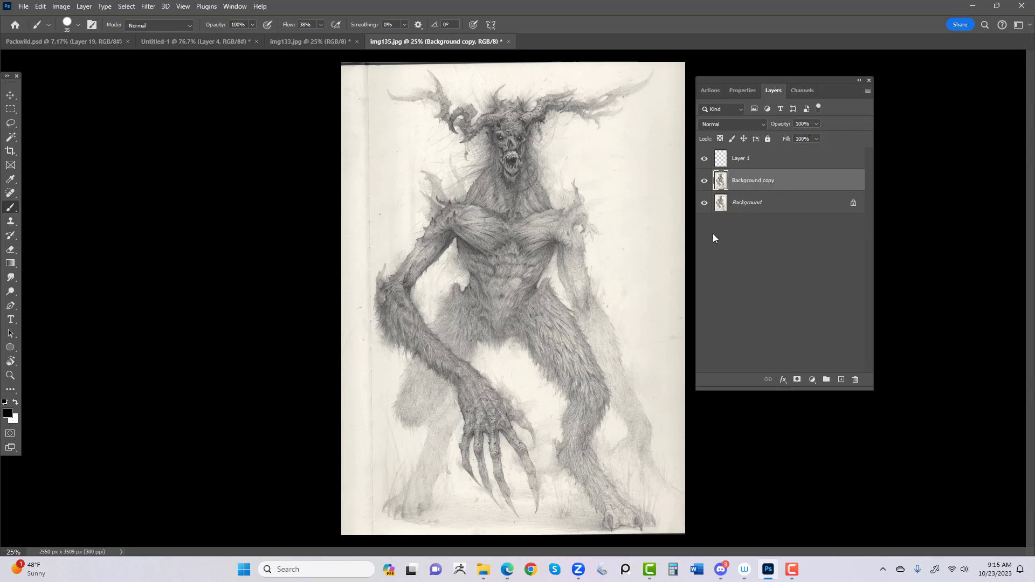
- Hide the original Background layer and move Layer 1 beneath Background copy
click(707, 205)
click(747, 165)
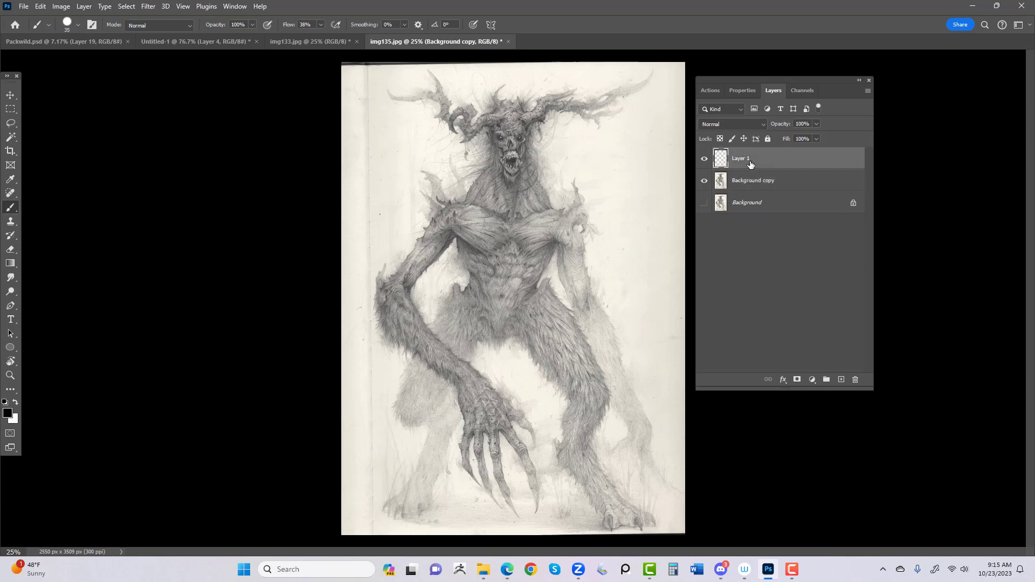
drag(776, 167, 769, 192)
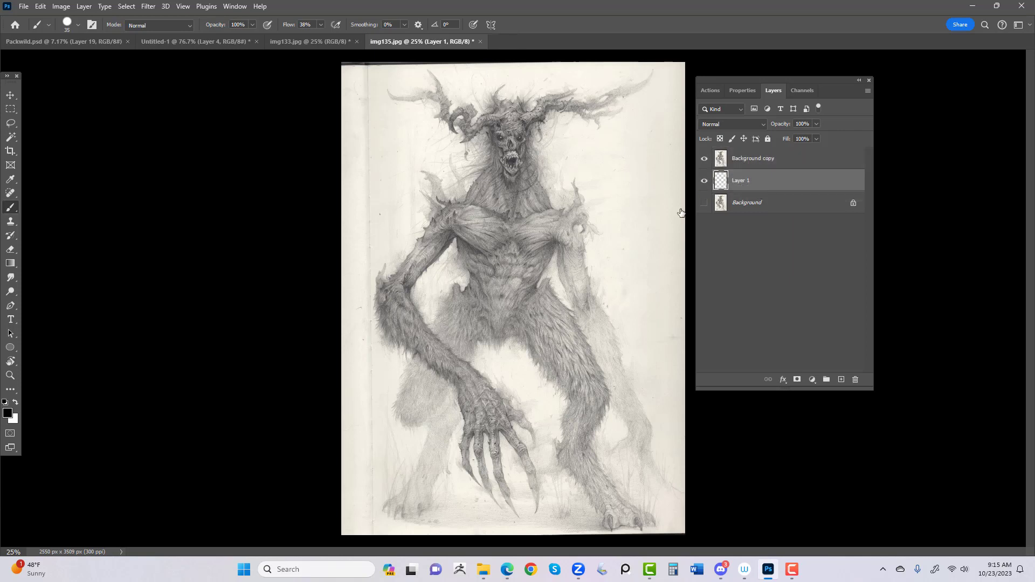
- Make white the foreground color and fill all of Layer 1 with it using the Paint Bucket
click(16, 405)
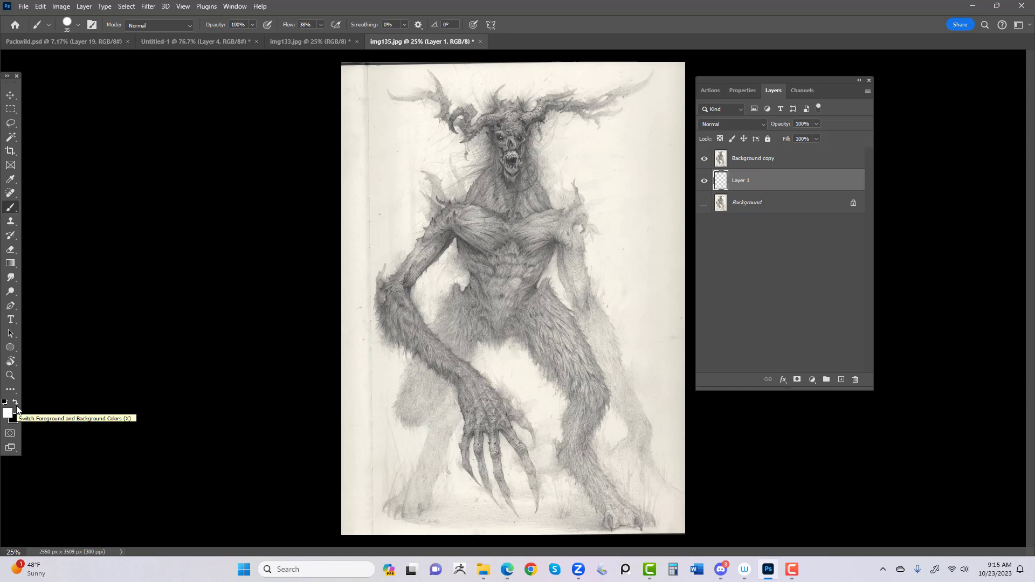
key(x)
key(x)
key(x)
key(x)
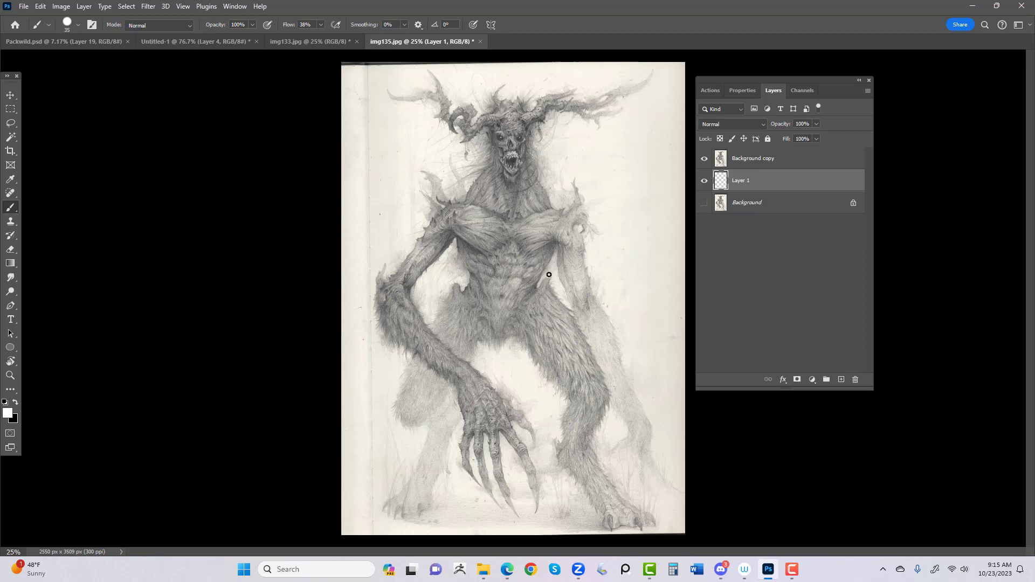
key(shift+g)
click(604, 312)
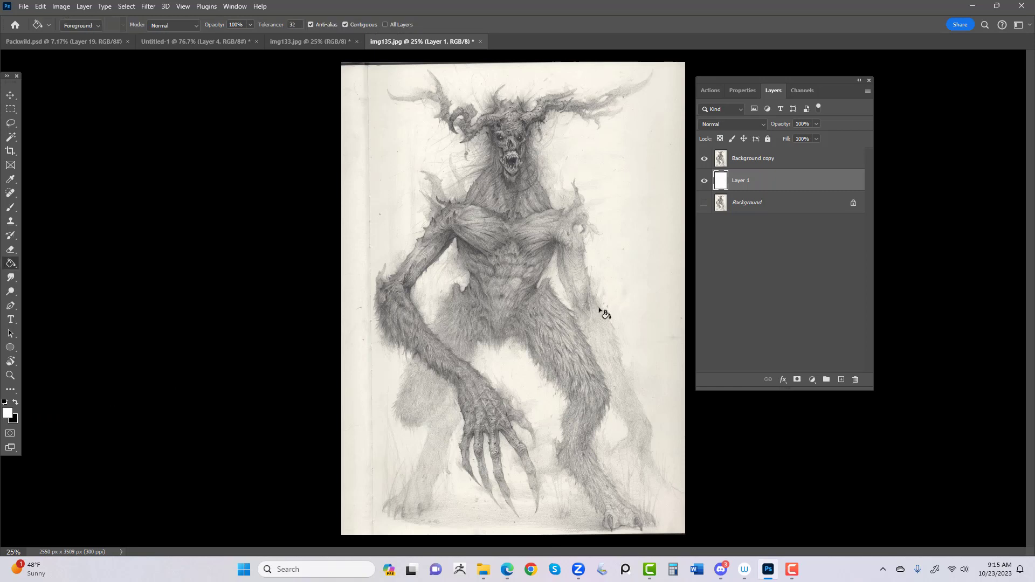
- Inspect the three layers by toggling their visibility, leaving Background copy and Layer 1 shown and Background hidden
click(705, 159)
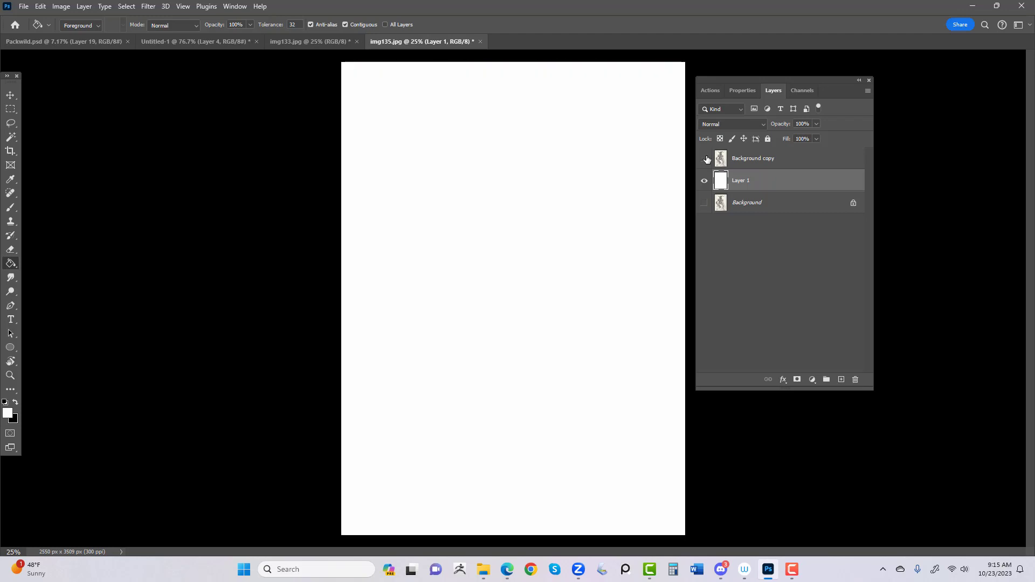
click(704, 181)
click(704, 203)
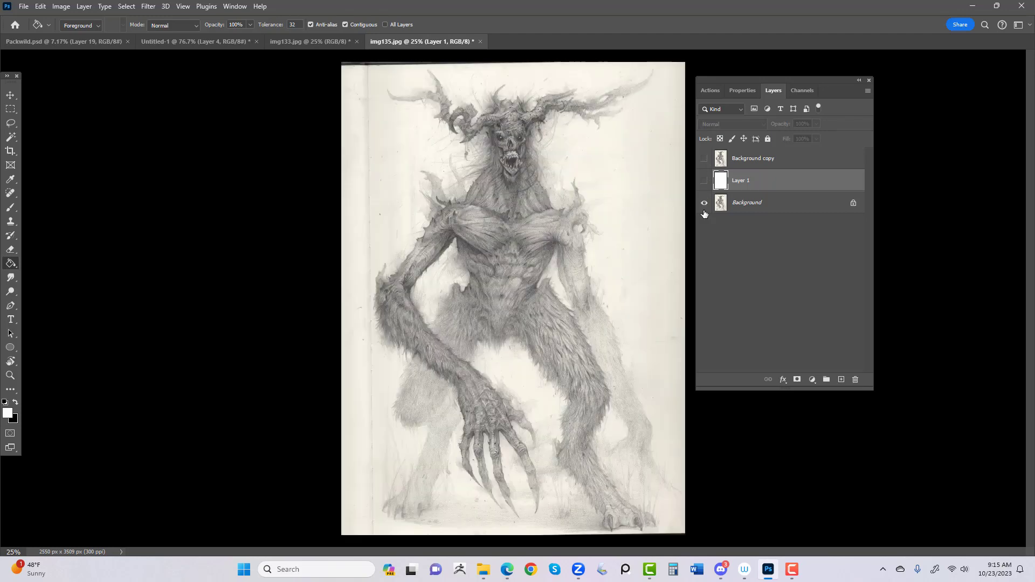
click(704, 202)
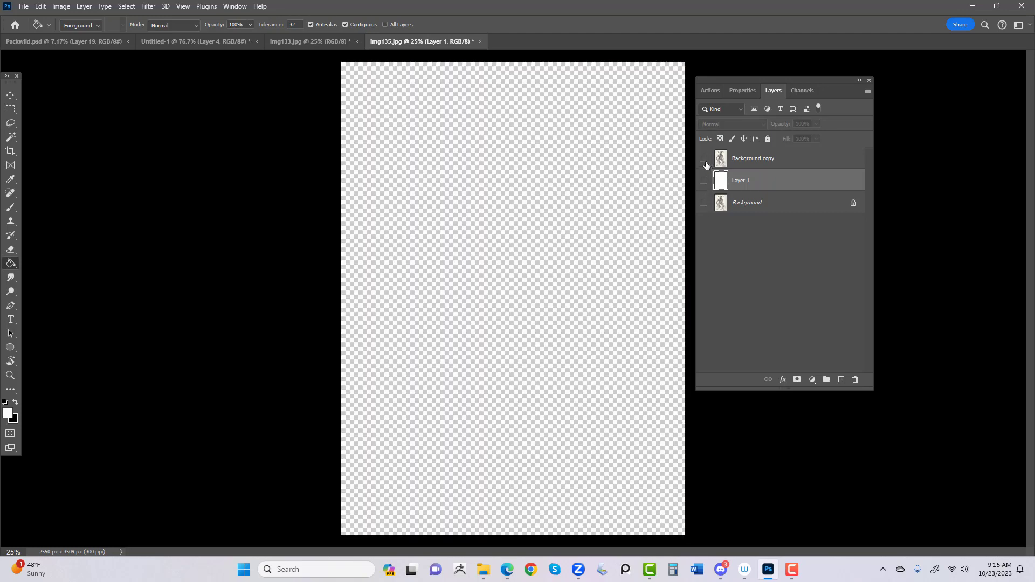
click(704, 158)
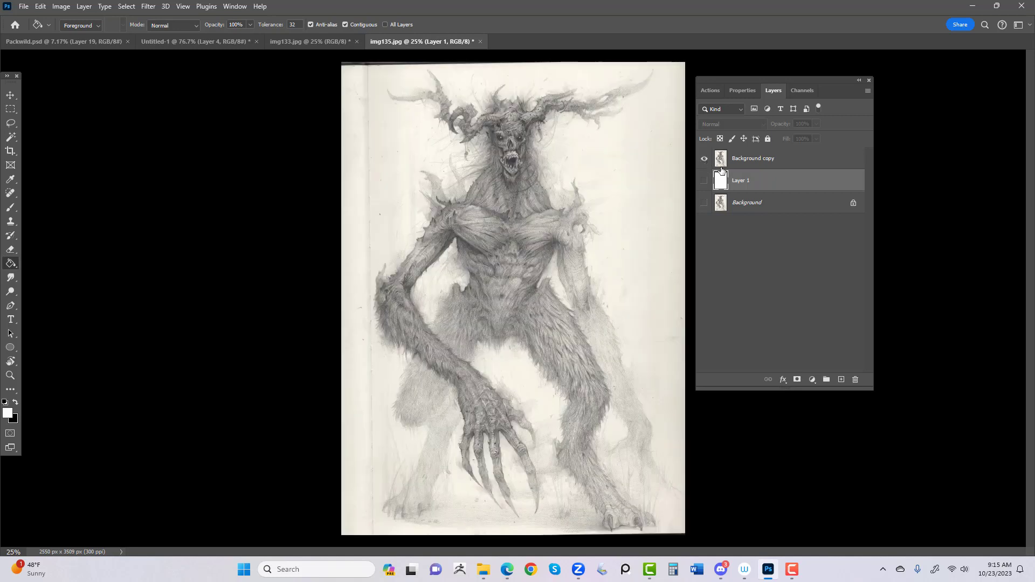
click(704, 181)
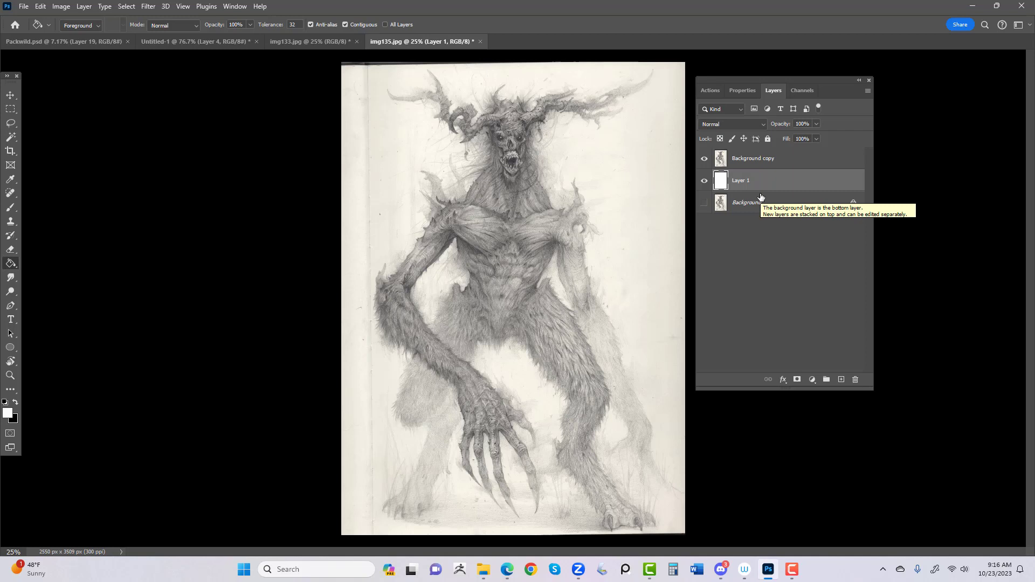
- Start a Levels adjustment on the Background copy layer and move its dialog clear of the drawing
click(755, 164)
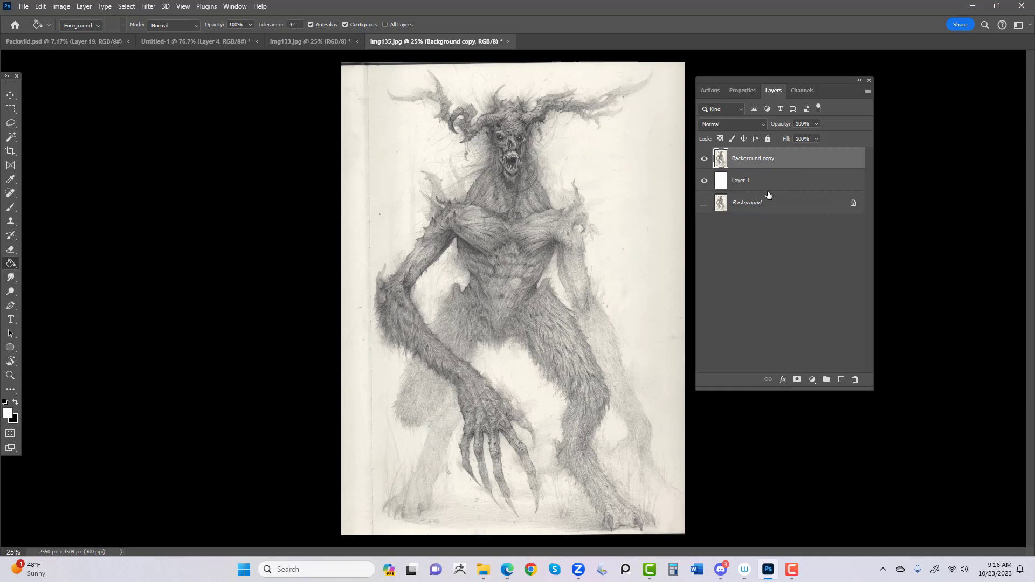
key(ctrl+l)
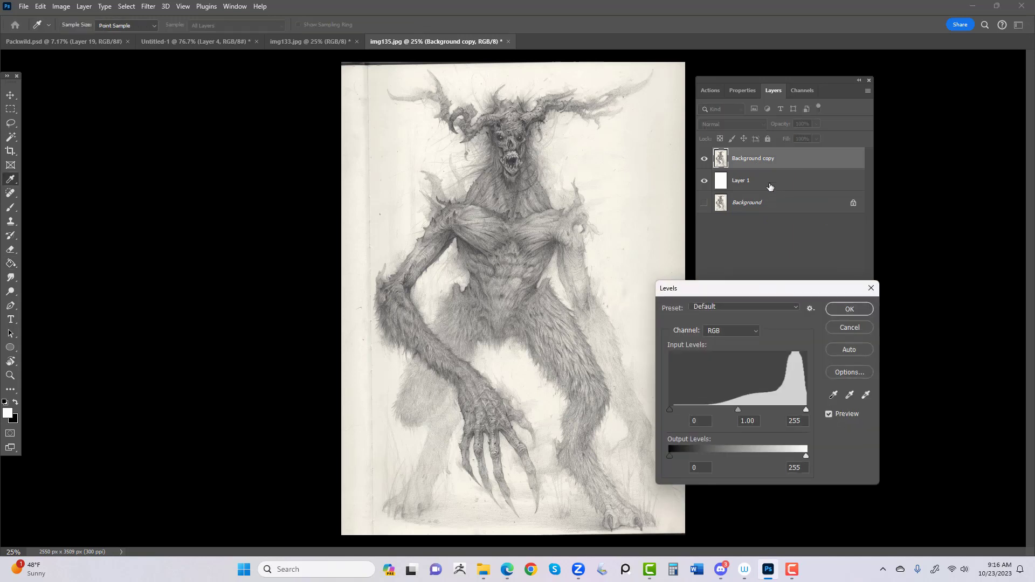
drag(762, 285, 817, 284)
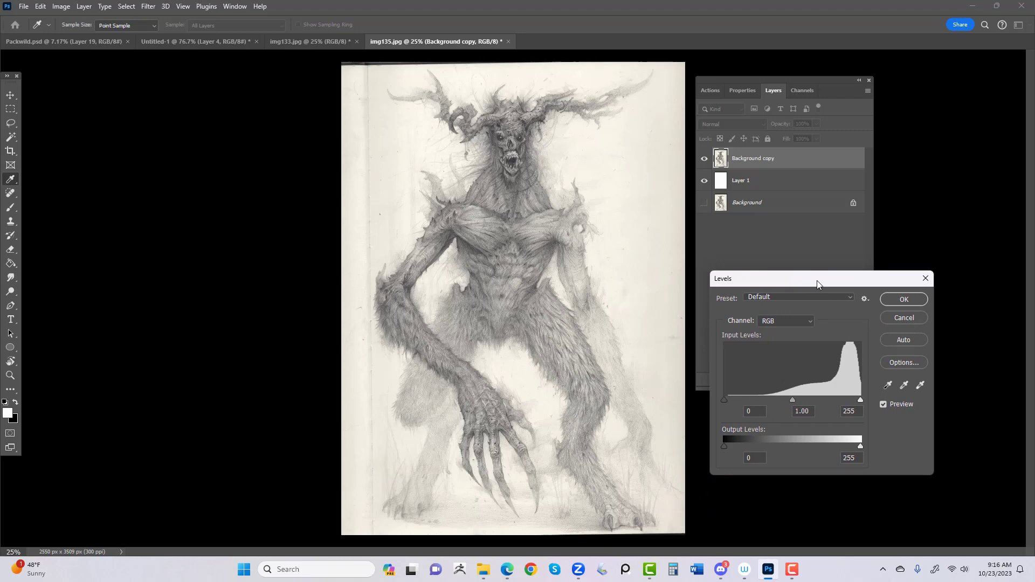
drag(816, 280, 818, 280)
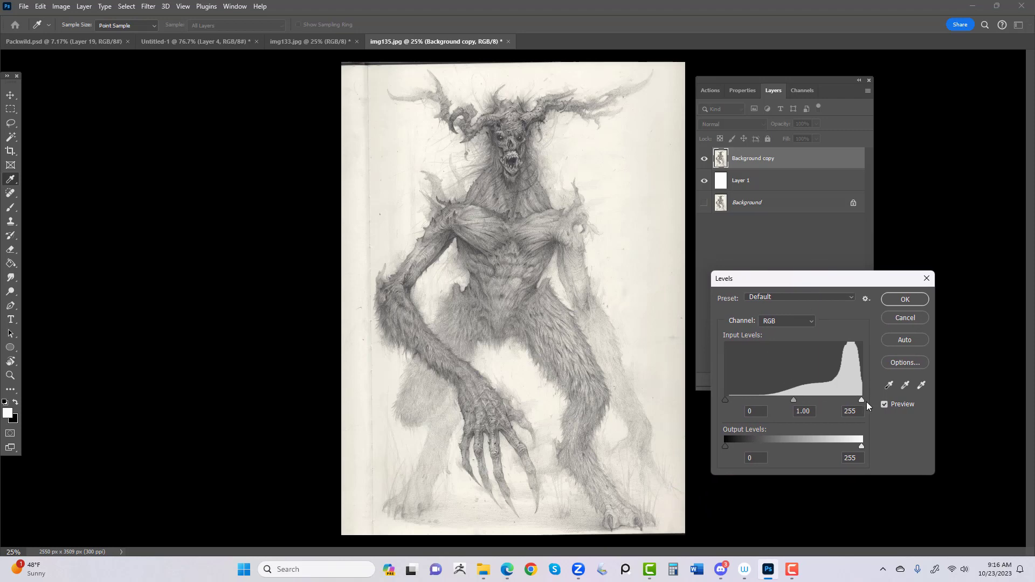
drag(841, 276, 842, 235)
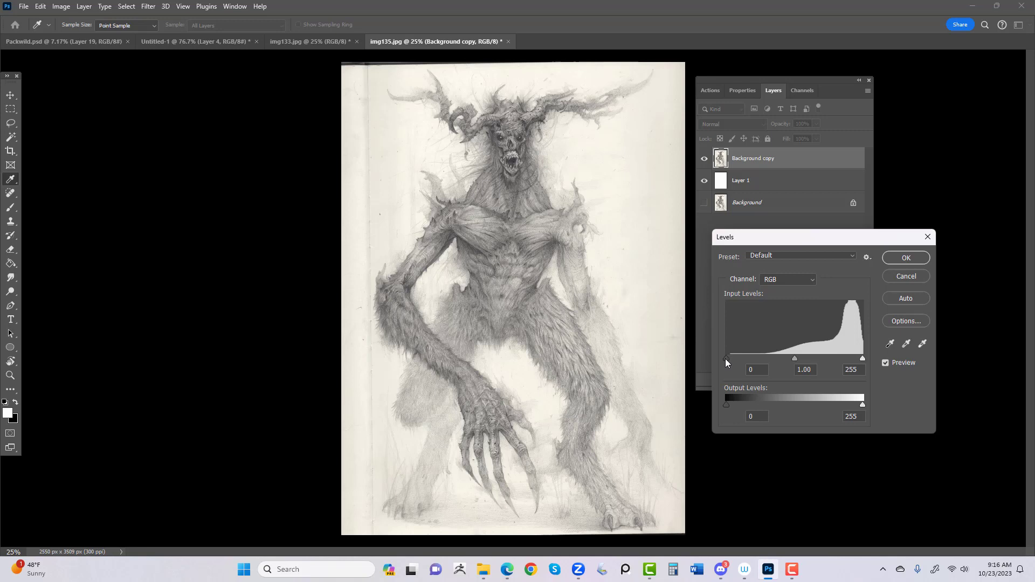
- Try darkening the pencil shading by raising the black input level to 68 in Levels
mouse_move(726, 358)
mouse_down()
mouse_move(784, 356)
mouse_move(720, 360)
mouse_up()
mouse_move(862, 359)
mouse_down()
mouse_move(853, 360)
mouse_move(864, 359)
mouse_up()
click(863, 359)
mouse_move(862, 359)
mouse_down()
mouse_move(843, 360)
mouse_move(867, 361)
mouse_up()
mouse_move(864, 360)
mouse_down()
mouse_move(826, 372)
mouse_move(868, 370)
mouse_up()
mouse_move(726, 360)
mouse_down()
mouse_move(783, 356)
mouse_move(723, 361)
mouse_up()
drag(729, 359, 732, 359)
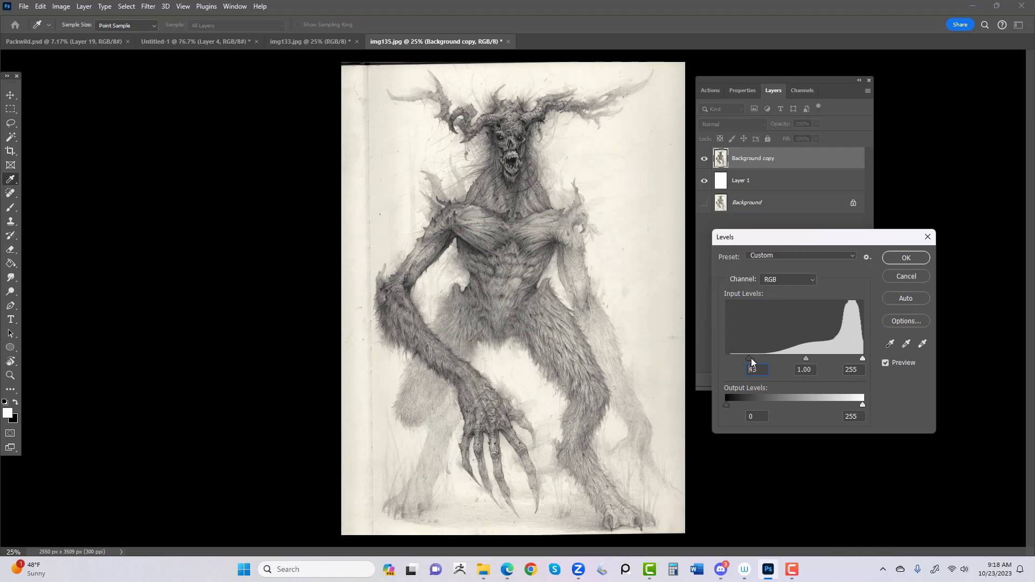
mouse_move(752, 357)
mouse_down()
mouse_move(739, 359)
mouse_move(763, 358)
mouse_up()
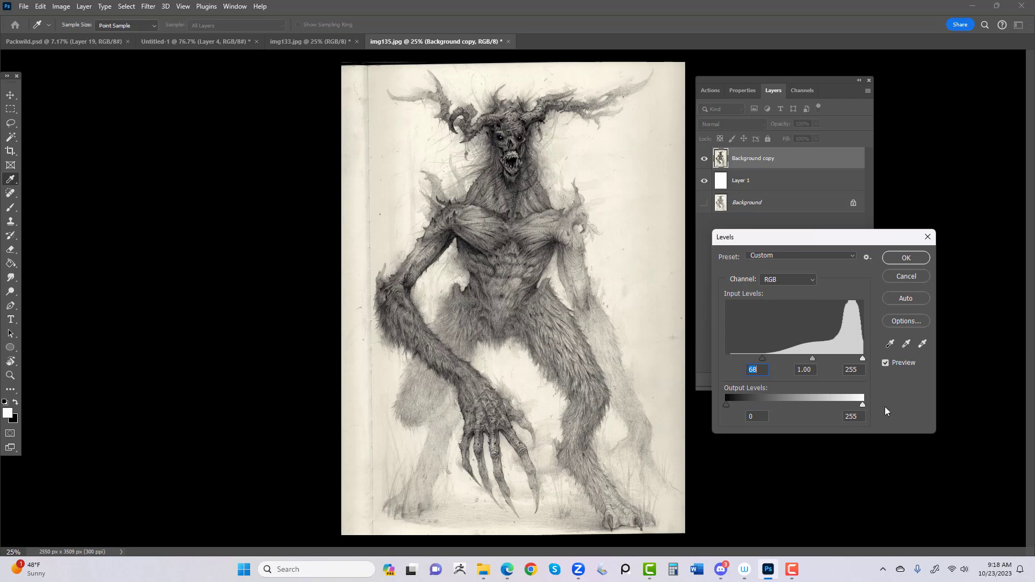
- Lower the white output level to 198 in Levels to tone down the paper
mouse_move(861, 405)
mouse_down()
mouse_move(830, 405)
mouse_move(847, 403)
mouse_up()
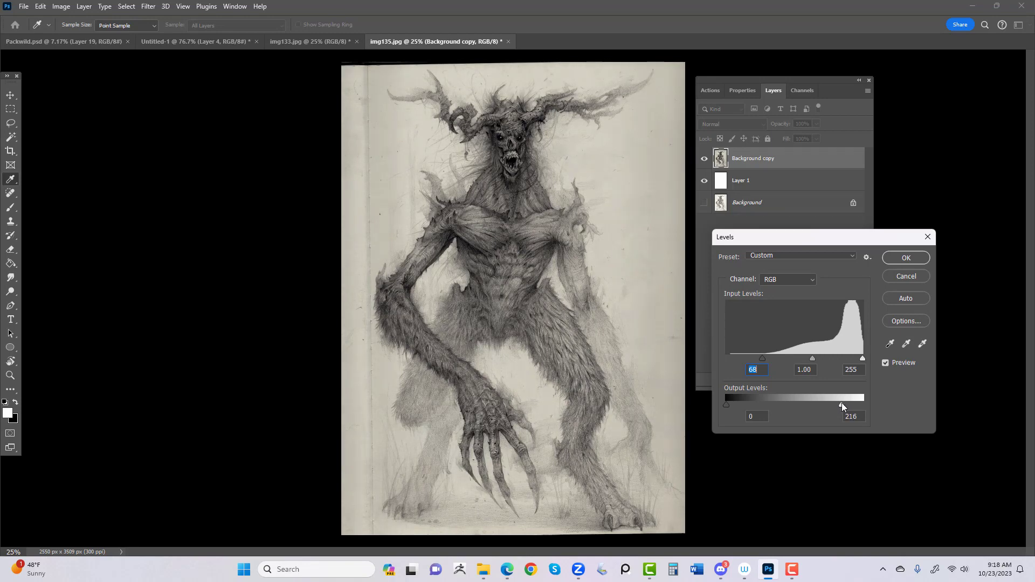
drag(839, 406, 834, 409)
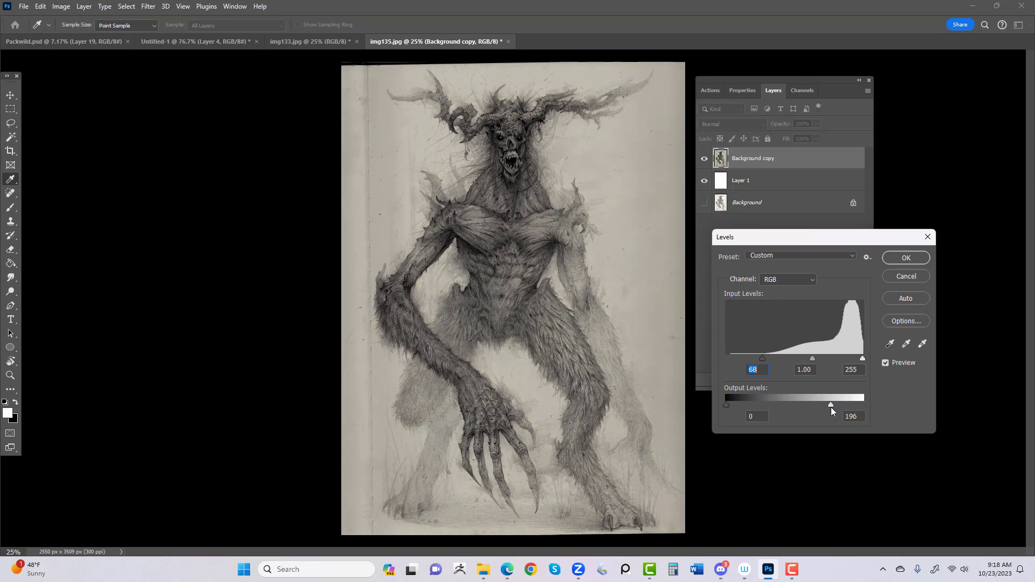
drag(833, 408, 831, 407)
- Set the black input level to 57 and the white input level to 249, and apply the Levels adjustment
drag(863, 360, 850, 361)
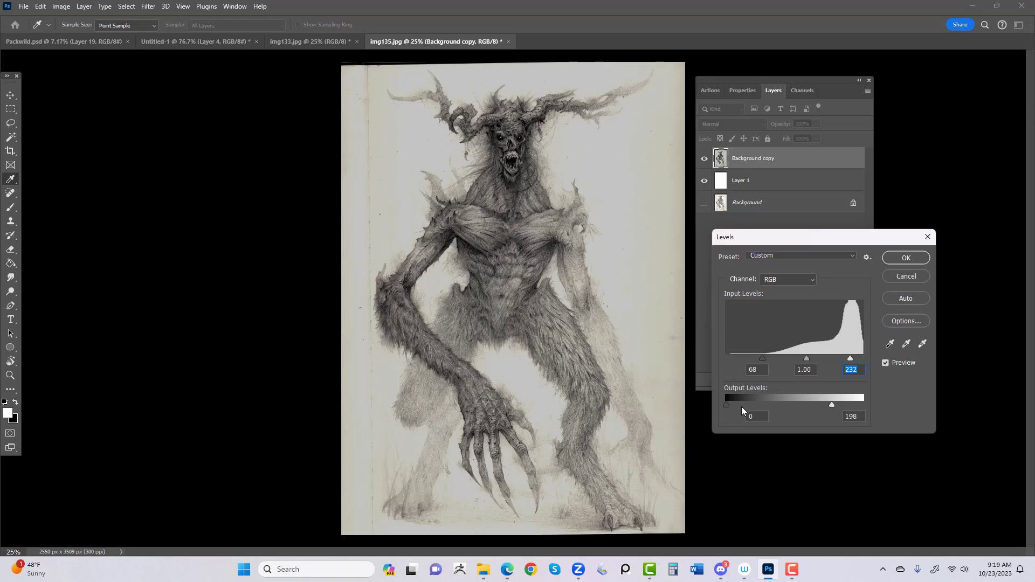
drag(762, 360, 757, 357)
drag(851, 360, 857, 361)
click(859, 358)
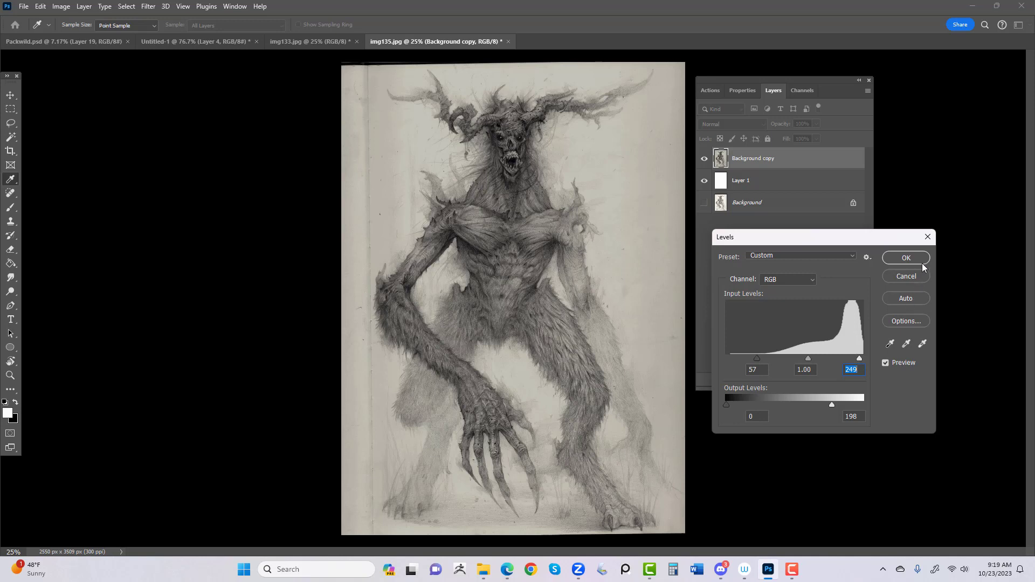
click(905, 258)
- Add a new empty layer above the Background copy layer
key(g)
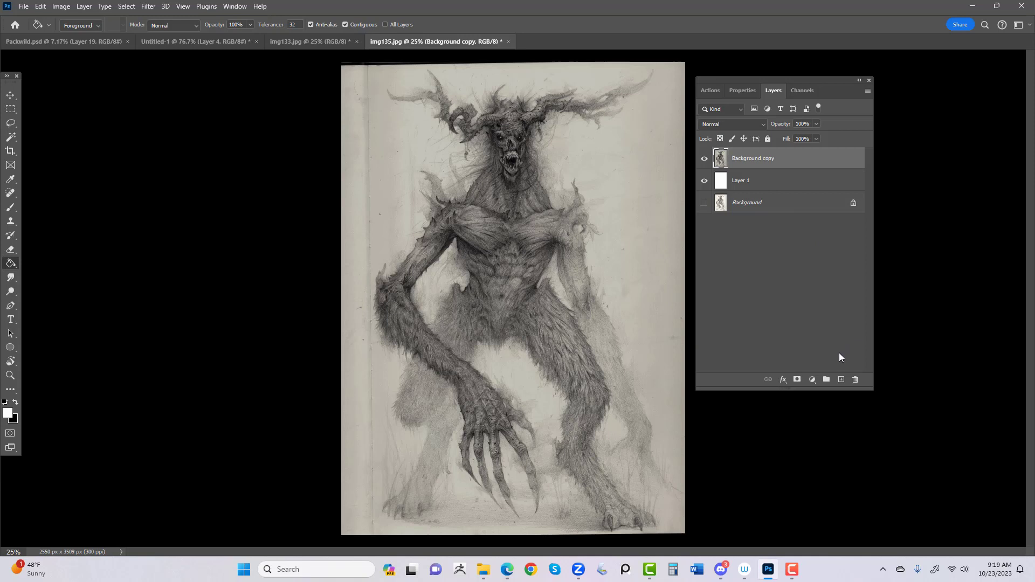
click(842, 380)
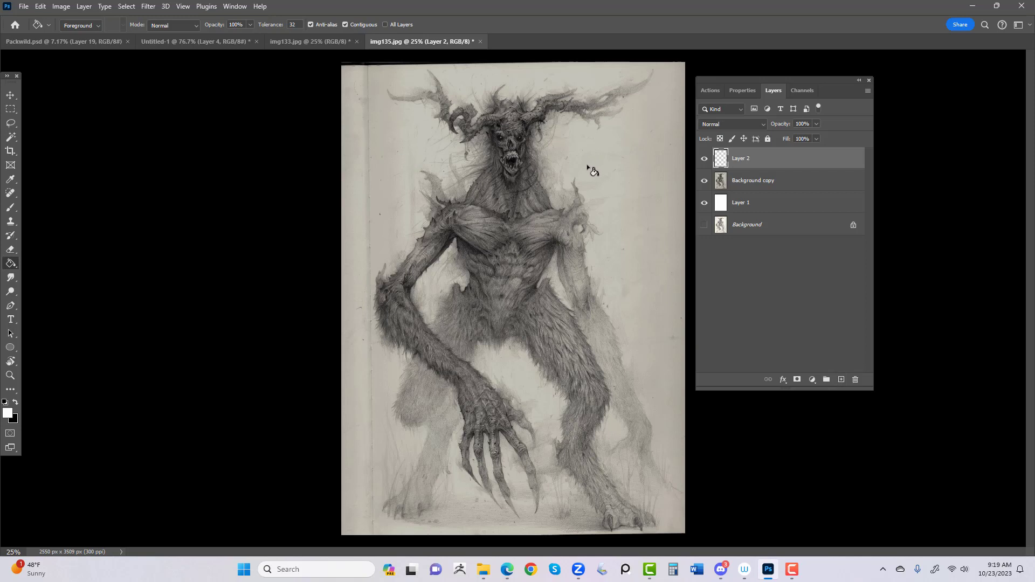
key(l)
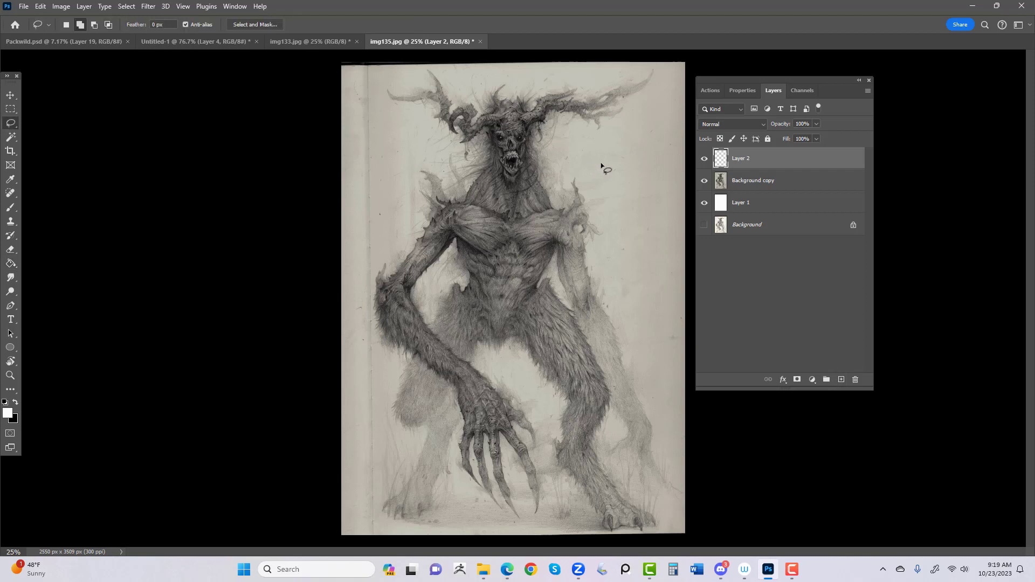
- Sample the paper tone beside the creature's head and lighten the foreground color to e0dbcd
key(i)
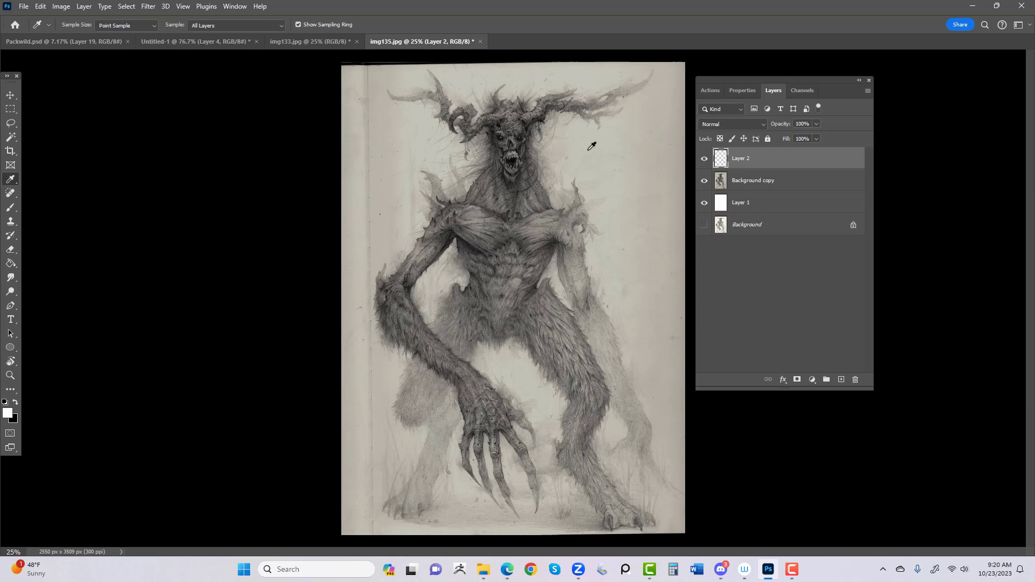
click(598, 156)
click(8, 414)
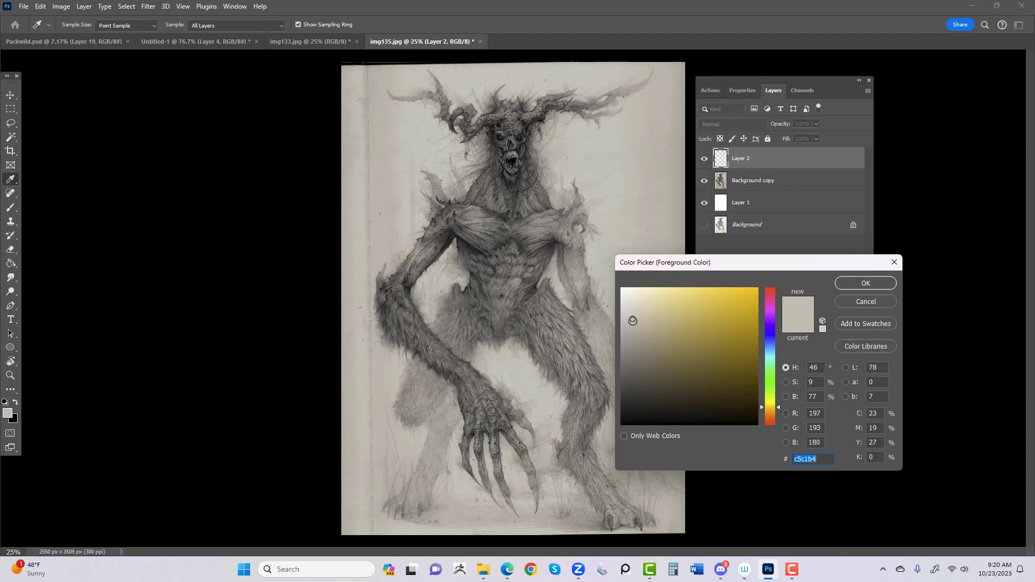
click(632, 307)
drag(633, 306, 632, 304)
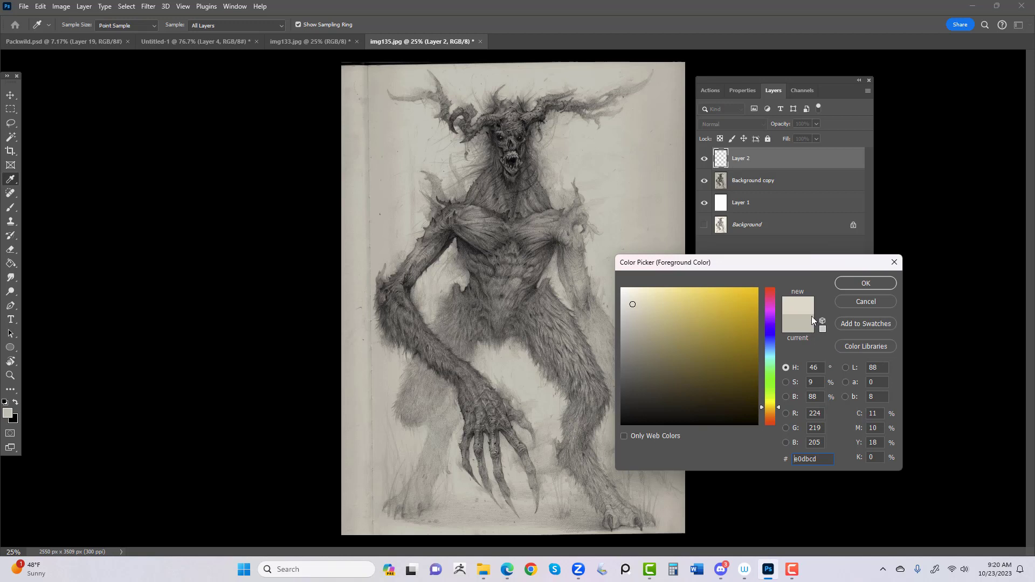
click(861, 285)
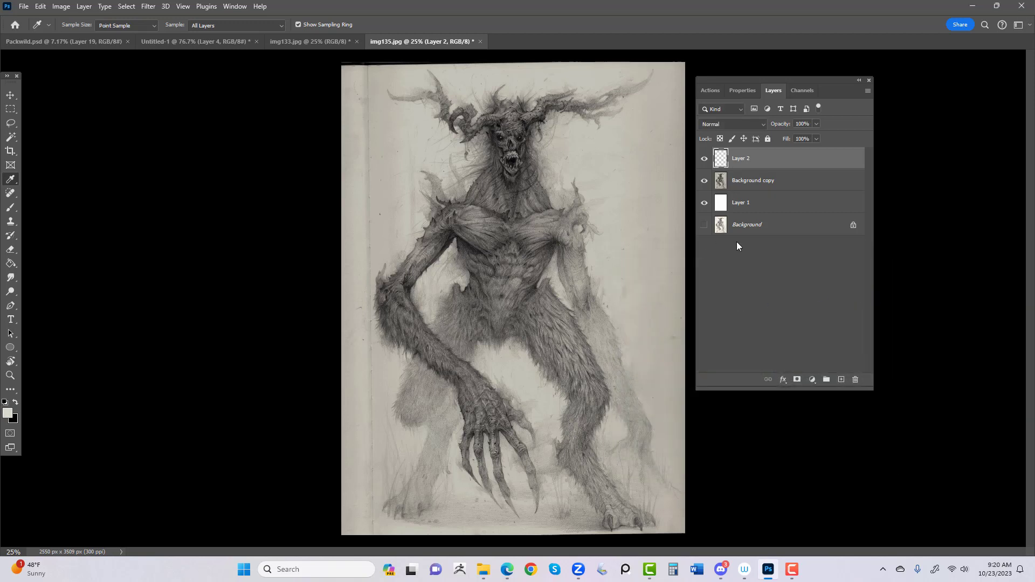
- Choose the Hard Round Pressure Opacity and Flow preset for the Brush tool
key(b)
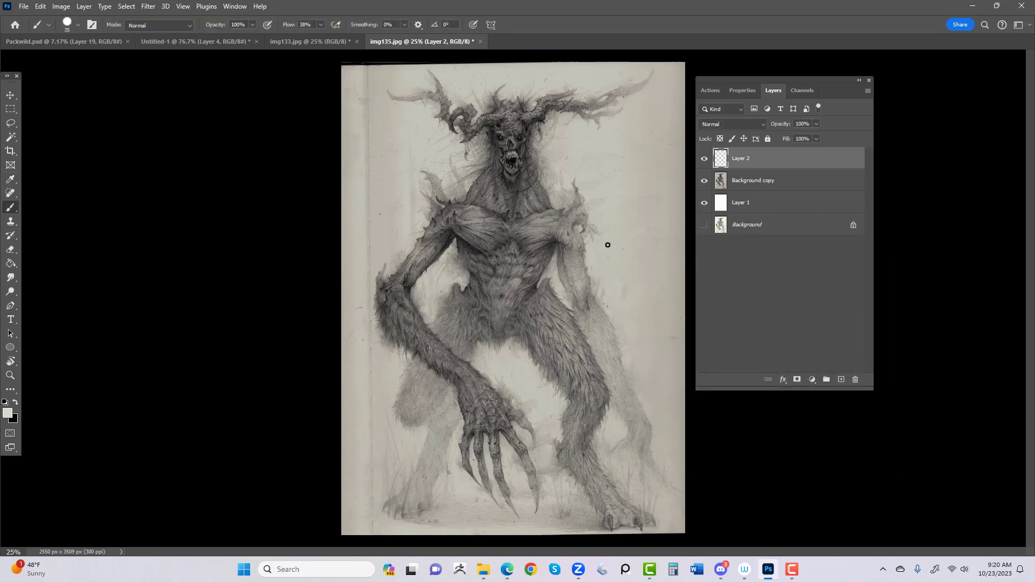
right_click(606, 246)
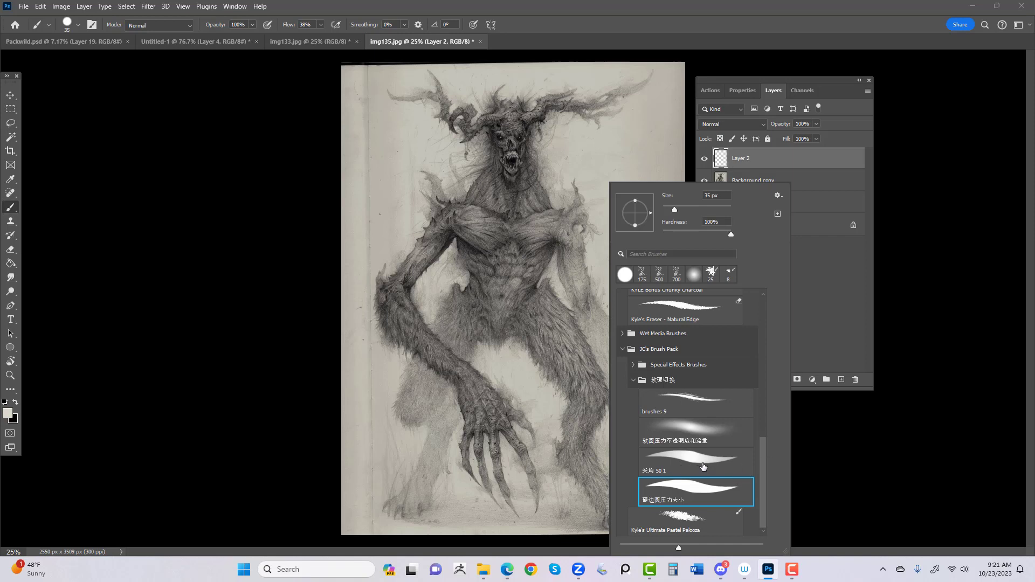
drag(762, 463, 770, 359)
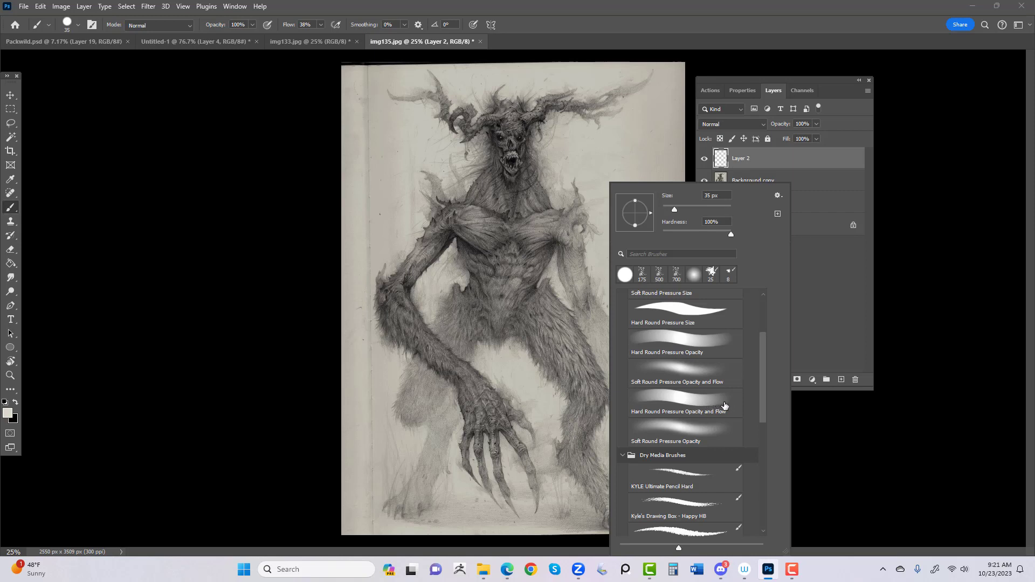
click(670, 407)
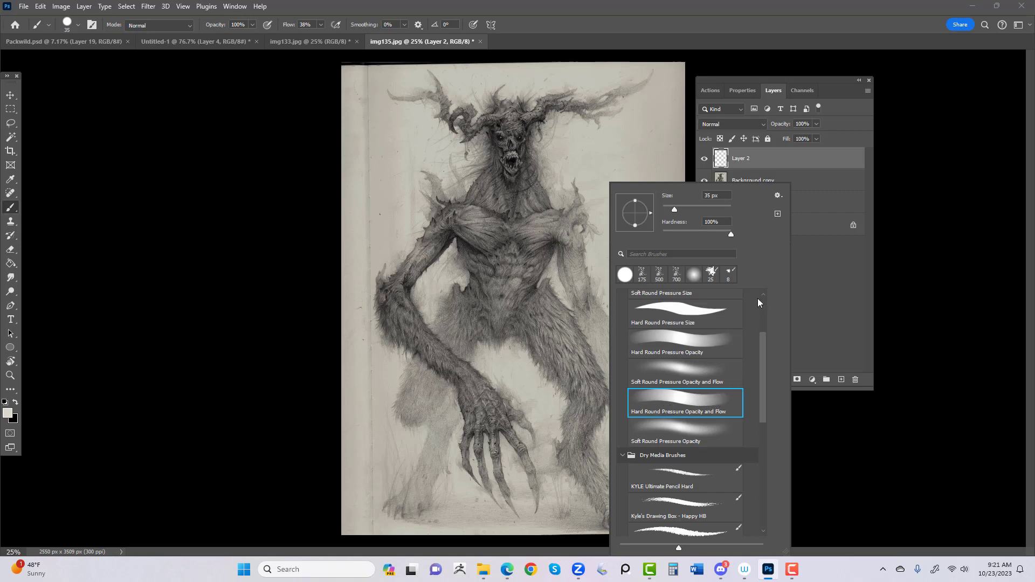
click(671, 37)
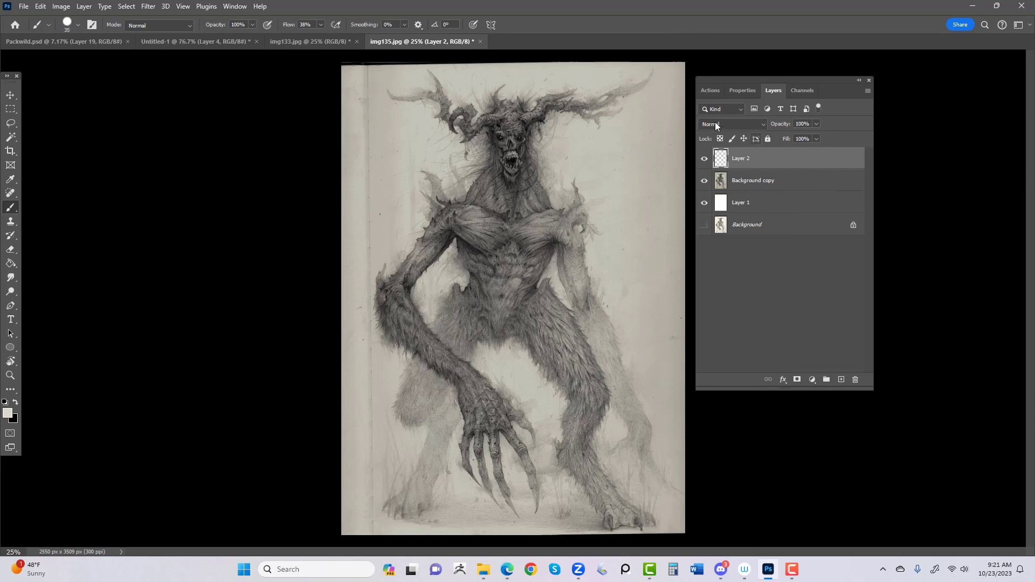
- Try the Overlay blending mode on Layer 2 with diagonal test strokes across the torso, and undo the strokes
click(764, 127)
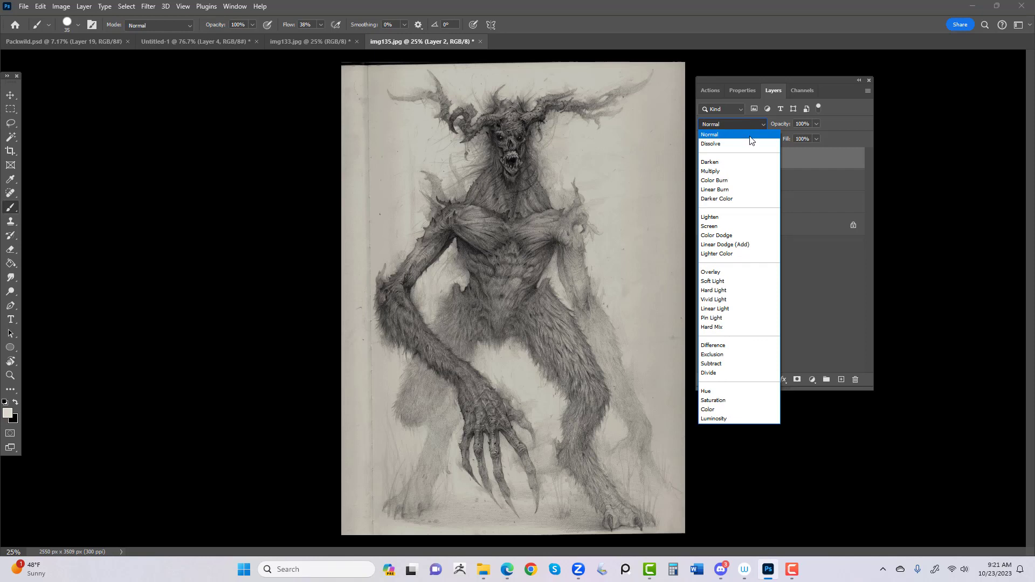
click(711, 272)
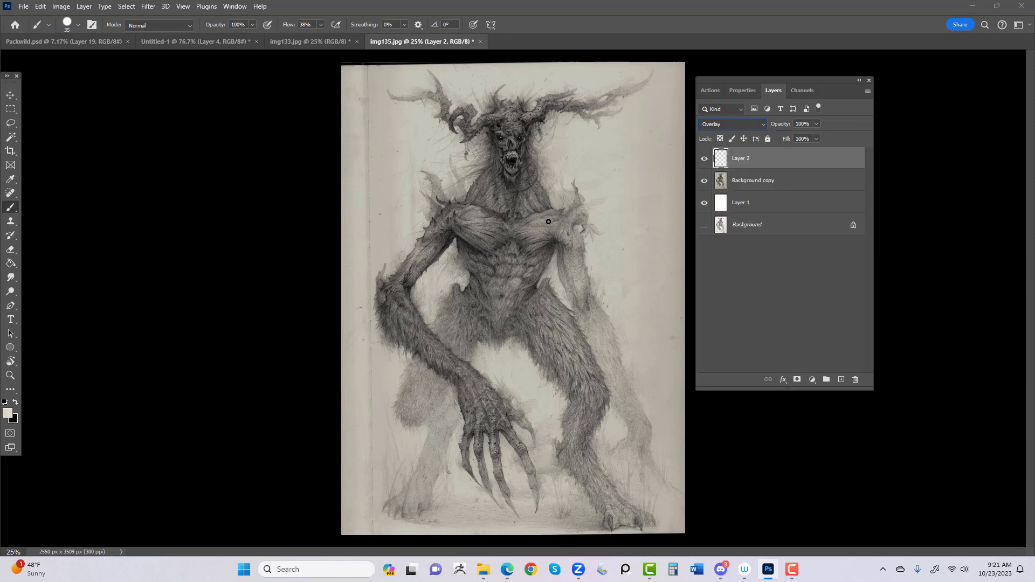
shift+click(602, 192)
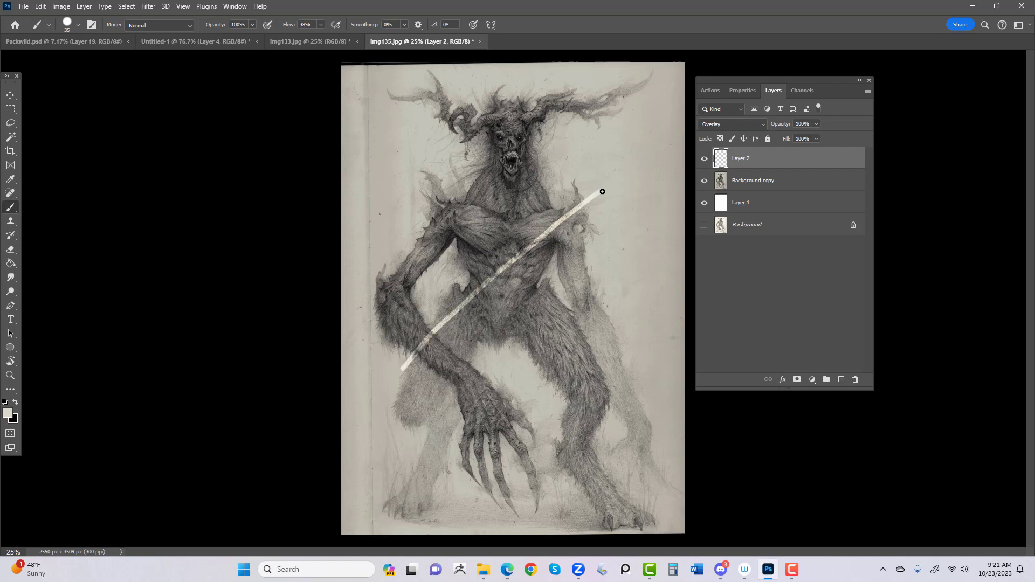
mouse_move(402, 369)
mouse_down()
mouse_move(472, 279)
mouse_move(633, 173)
mouse_move(456, 289)
mouse_move(410, 367)
mouse_move(526, 261)
mouse_move(507, 296)
mouse_up()
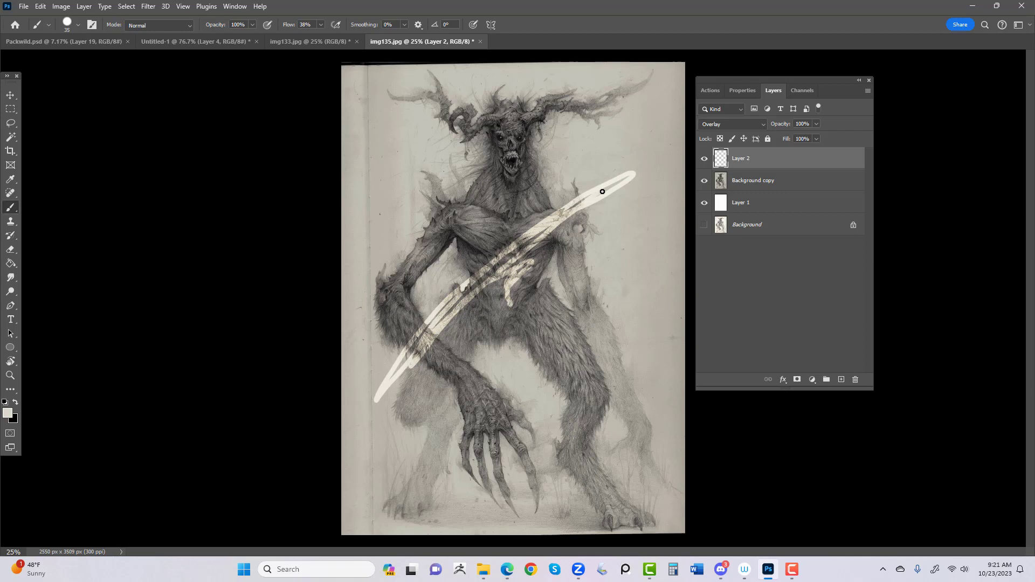
drag(506, 295, 514, 288)
key(ctrl+z)
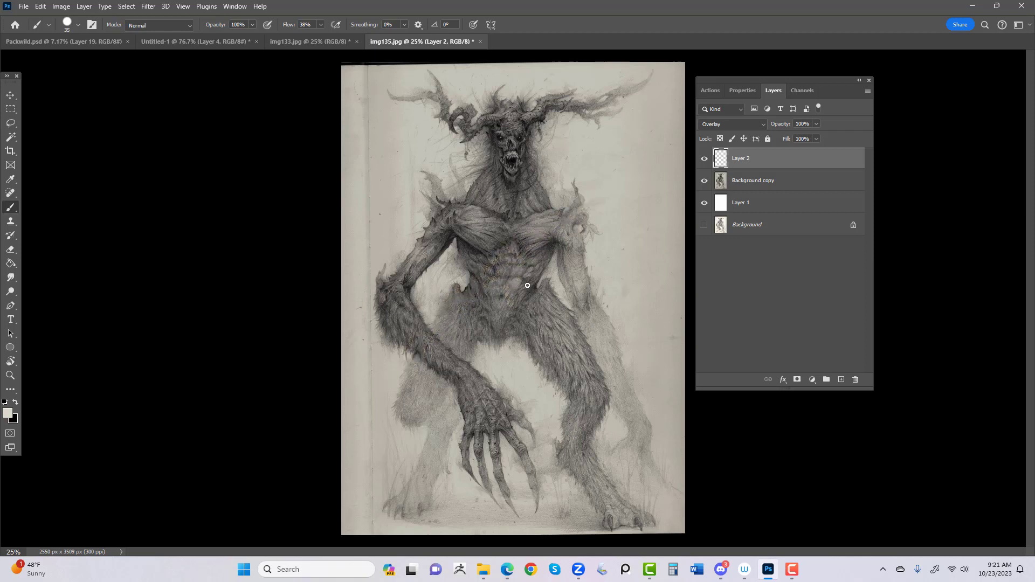
- Try the Color Dodge blending mode on Layer 2 with test strokes on the chest and abdomen, and undo them
click(761, 126)
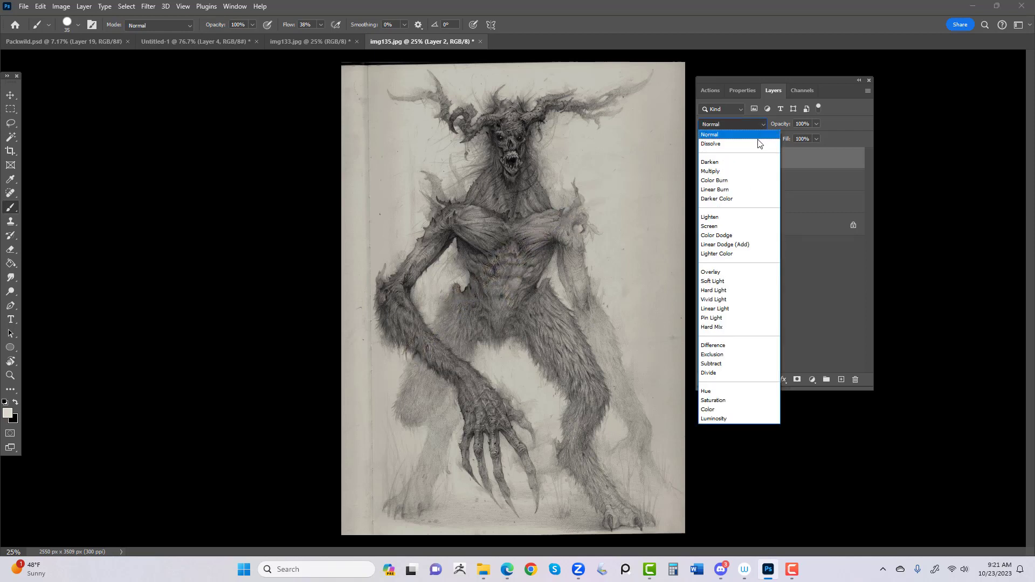
click(721, 237)
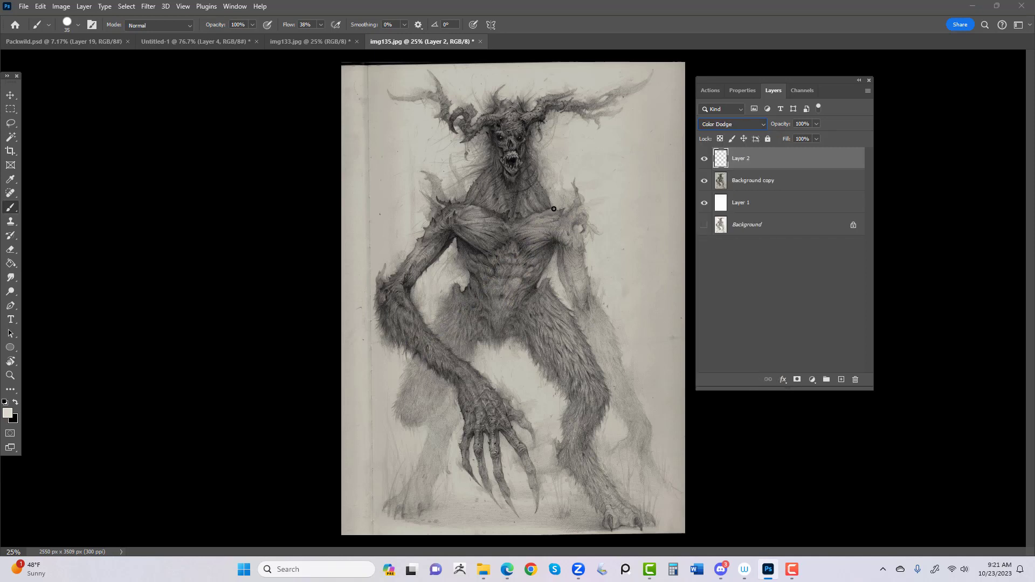
mouse_move(554, 208)
mouse_down()
mouse_move(515, 231)
mouse_move(521, 255)
mouse_move(551, 241)
mouse_move(504, 312)
mouse_move(534, 253)
mouse_move(573, 222)
mouse_up()
drag(539, 274, 519, 305)
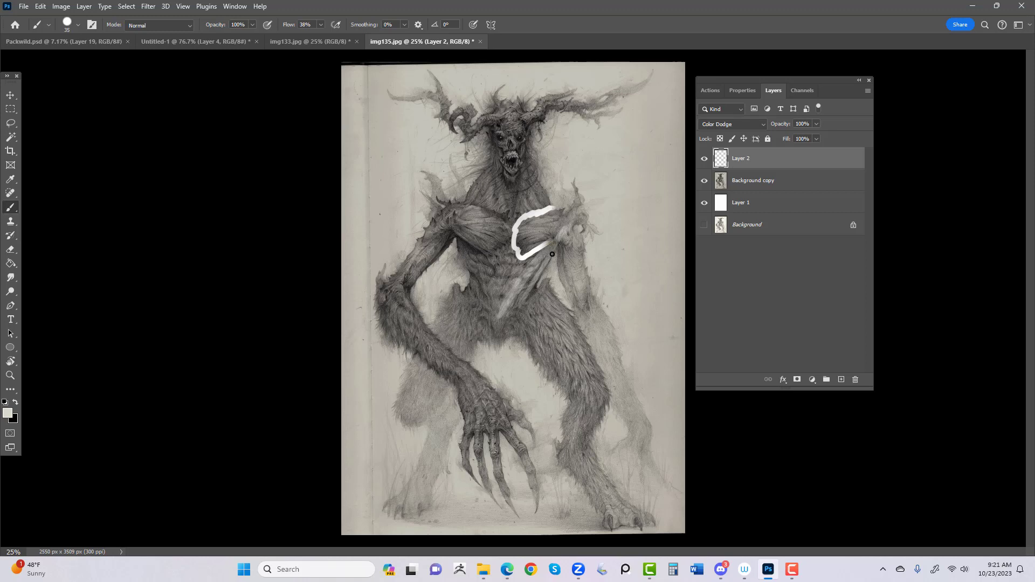
key(ctrl+z)
key(ctrl+z)
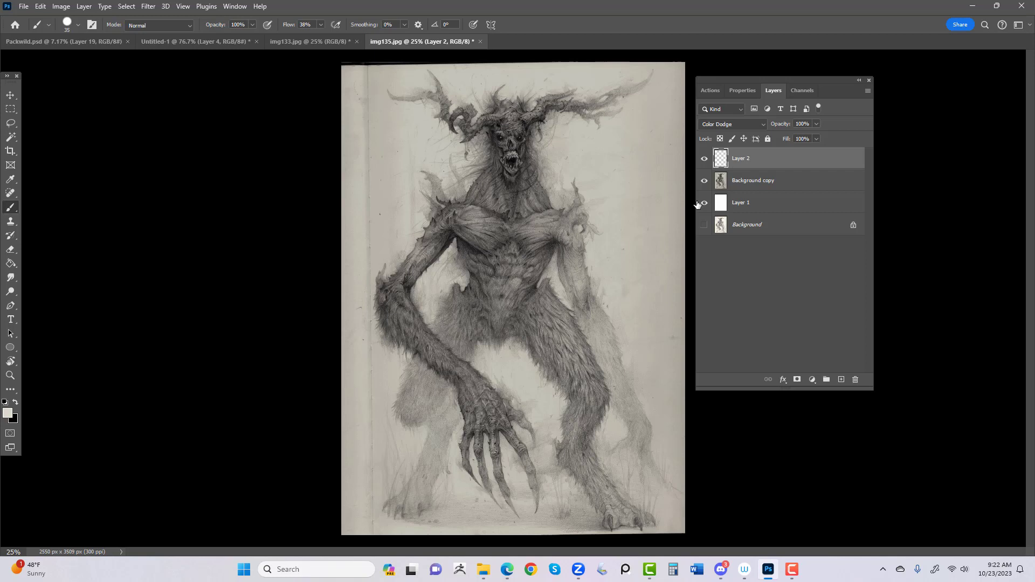
- Set Layer 2's blending mode to Overlay and reduce the brush to 81% opacity and 25 px
click(763, 124)
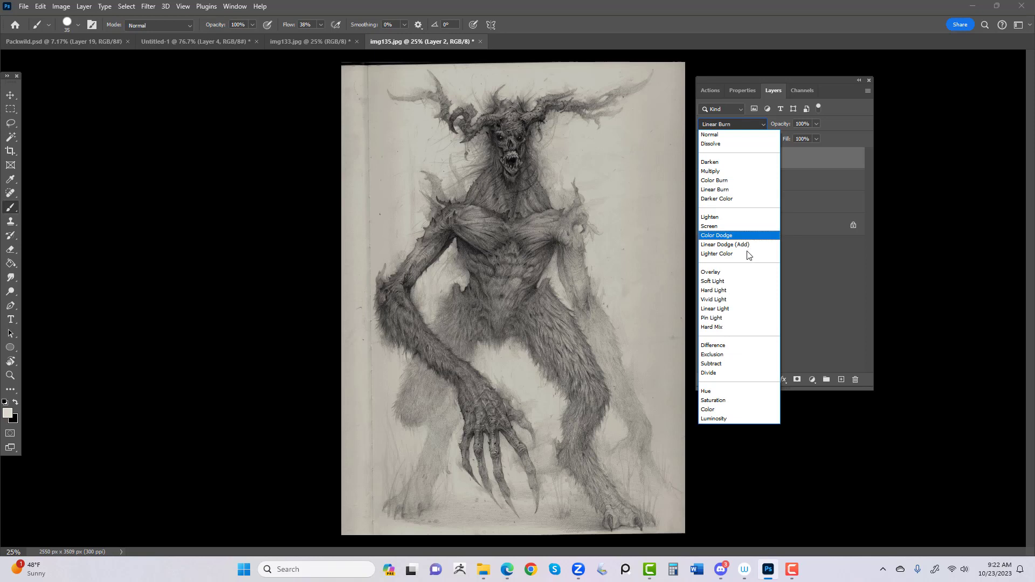
click(719, 272)
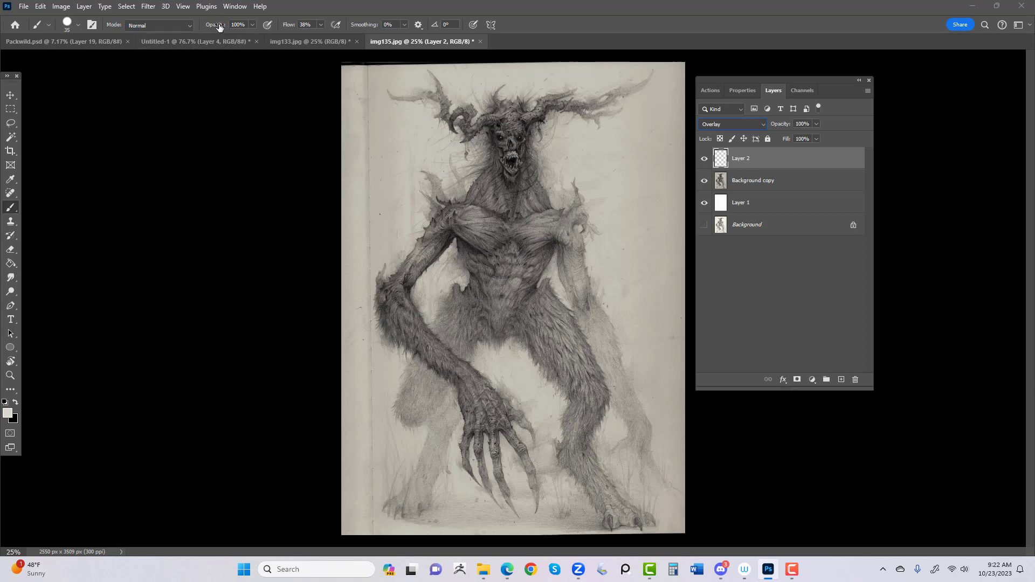
drag(223, 26, 217, 27)
key(bracketleft)
- Paint light highlights on the creature's forehead, nose and teeth with a brush of about 20 px
scroll(58, 360, up, 4)
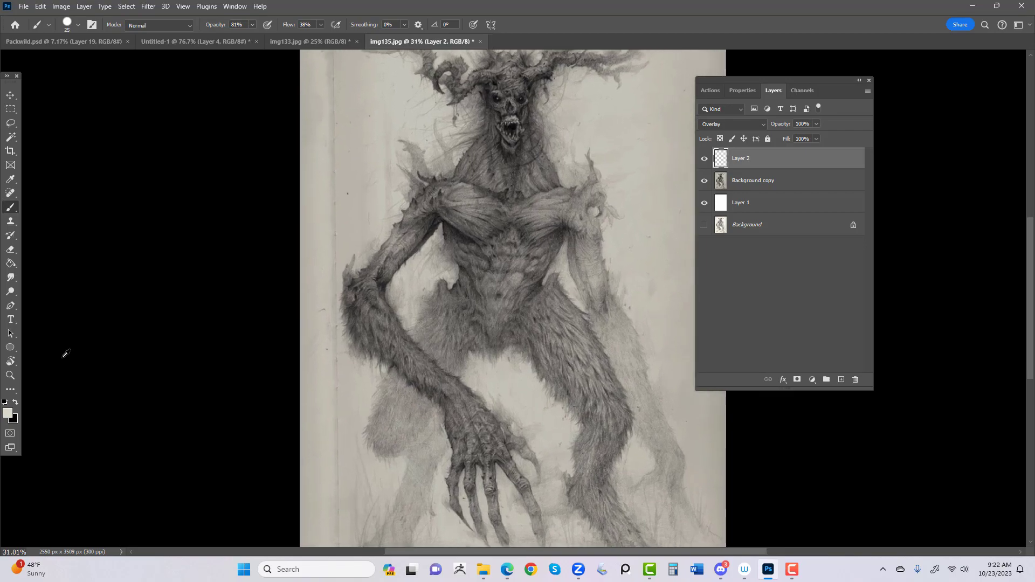
scroll(66, 353, down, 1)
drag(447, 182, 442, 276)
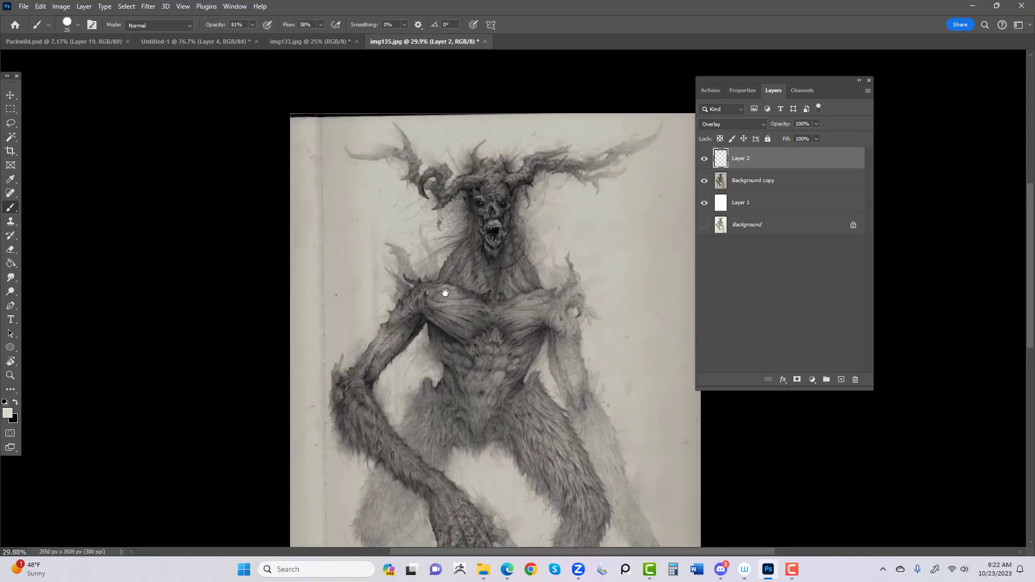
scroll(441, 276, up, 2)
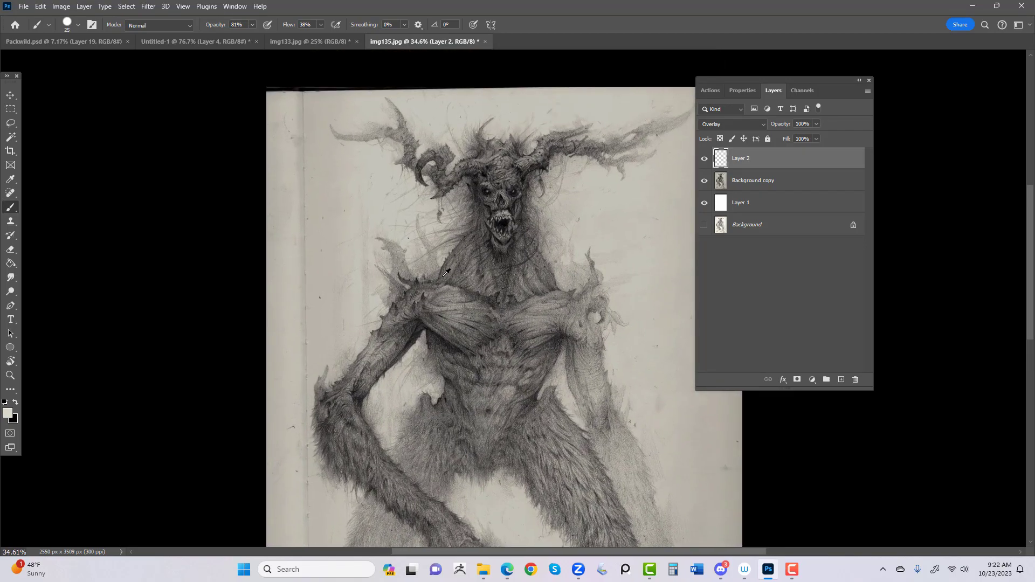
scroll(446, 273, up, 1)
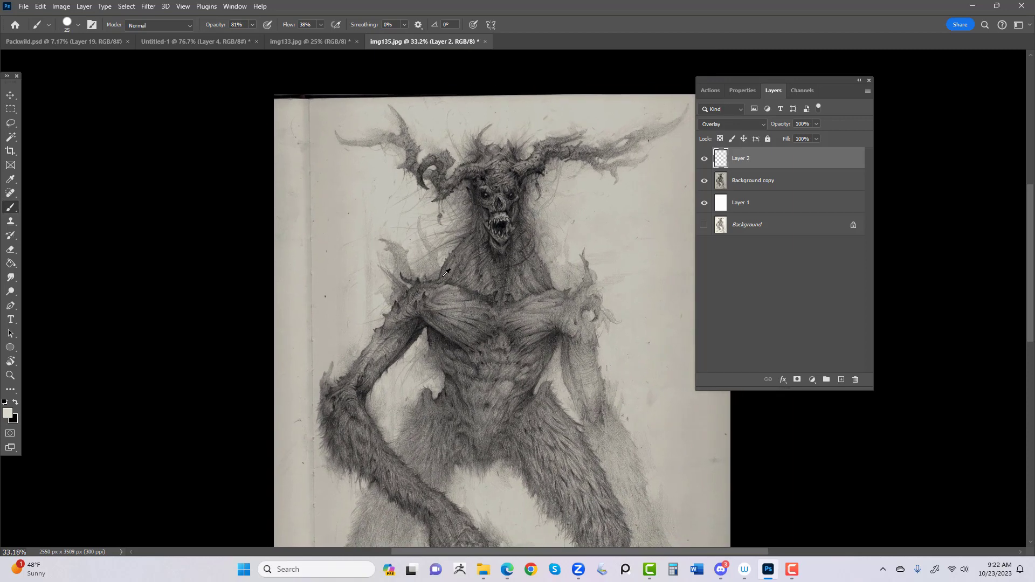
mouse_move(535, 351)
mouse_down()
mouse_move(447, 296)
mouse_move(460, 300)
mouse_up()
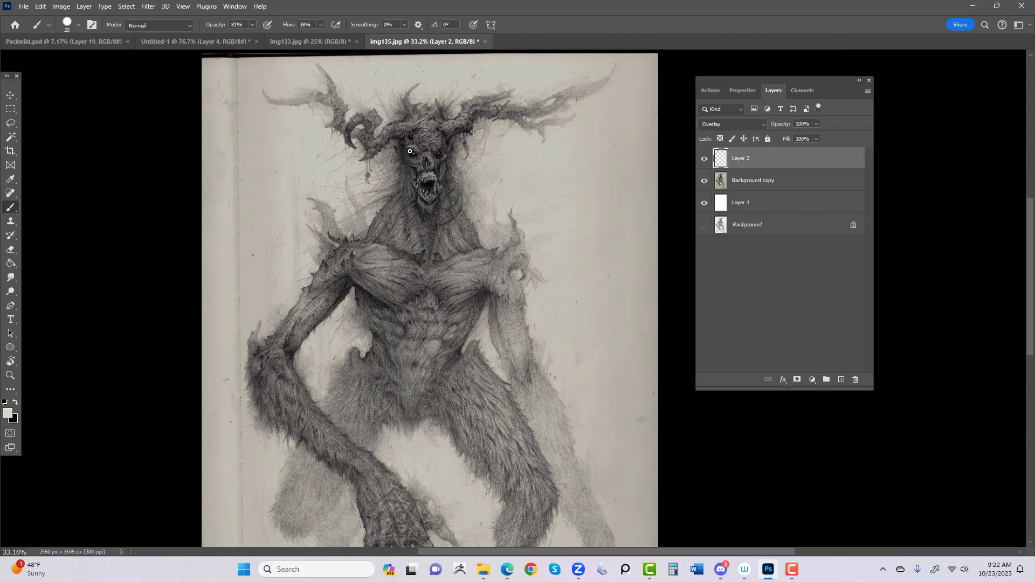
key(bracketleft)
key(bracketright)
key(bracketright)
mouse_move(431, 126)
mouse_down()
mouse_move(409, 152)
mouse_move(419, 159)
mouse_move(419, 148)
mouse_move(418, 161)
mouse_move(419, 149)
mouse_move(418, 172)
mouse_up()
key(bracketleft)
key(bracketleft)
key(bracketleft)
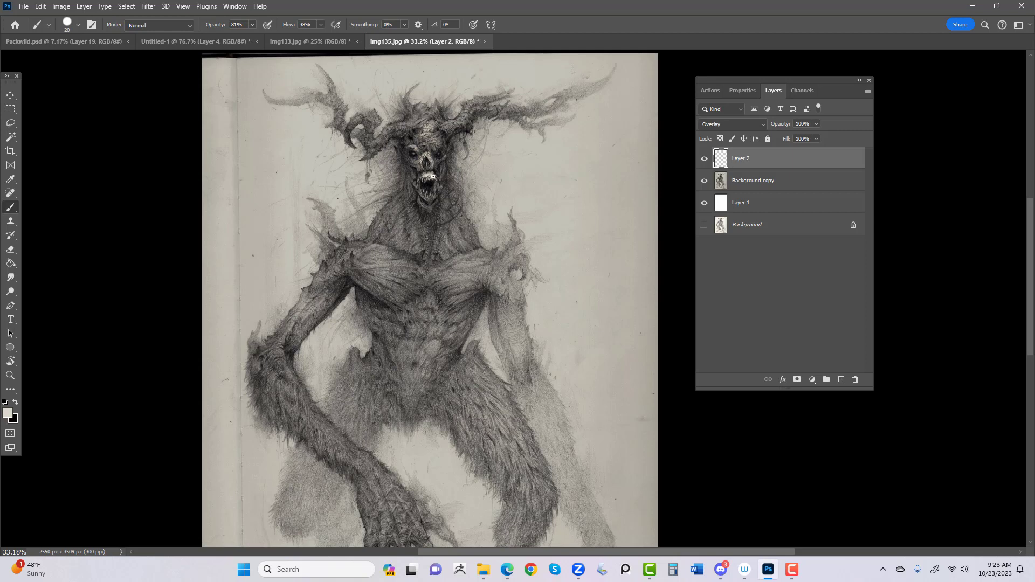
- Paint highlights along the horn on the right side of the head with a brush of about 10 px
key(bracketleft)
key(bracketleft)
key(bracketright)
key(bracketright)
key(bracketright)
key(bracketleft)
key(bracketleft)
drag(479, 110, 520, 113)
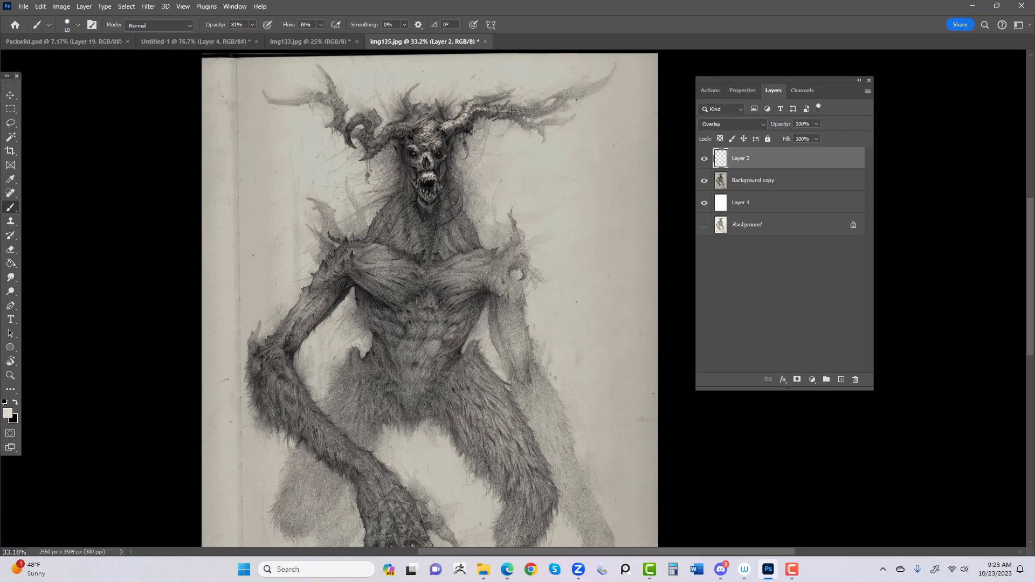
- Paint highlights from the brow along the curled horn on the left side of the head
key(bracketright)
drag(421, 126, 372, 137)
key(bracketright)
key(bracketright)
key(bracketleft)
key(bracketleft)
key(bracketleft)
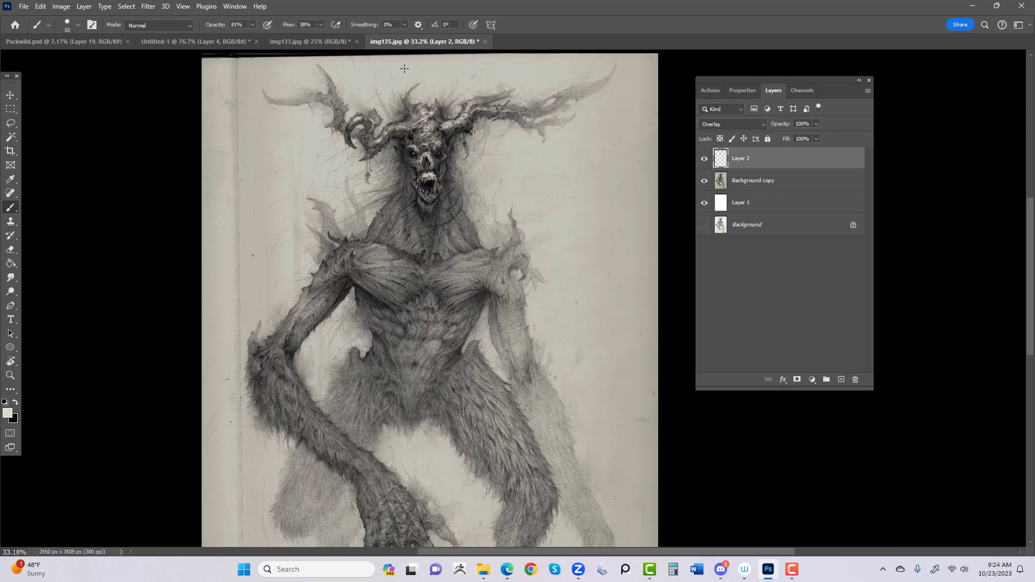
- Try a broad 35 px highlight stroke looping around the face and neck, and undo it
key(bracketright)
key(bracketleft)
key(bracketright)
key(bracketright)
key(bracketright)
key(bracketright)
key(bracketright)
mouse_move(401, 141)
mouse_down()
mouse_move(437, 249)
mouse_move(458, 170)
mouse_move(460, 135)
mouse_up()
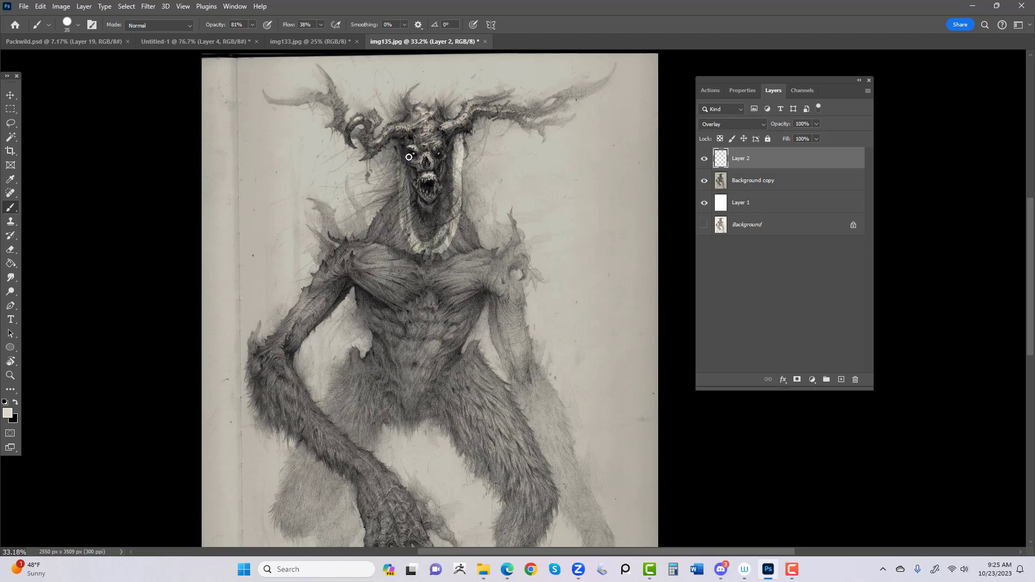
key(ctrl+z)
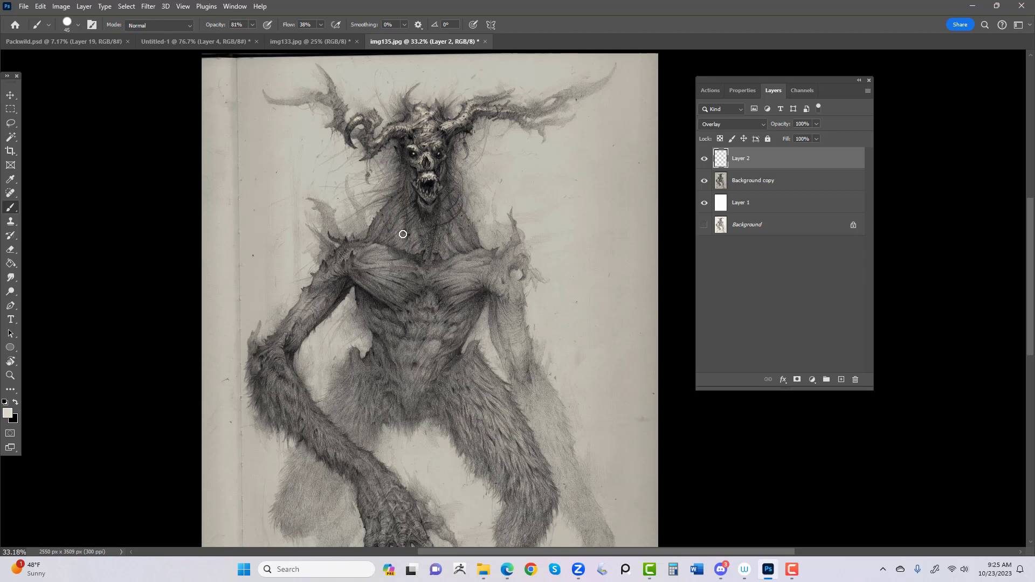
- Paint broad highlights down both sides of the neck to the collarbone, adjusting the brush size between 50 and 30 px
key(bracketright)
key(bracketright)
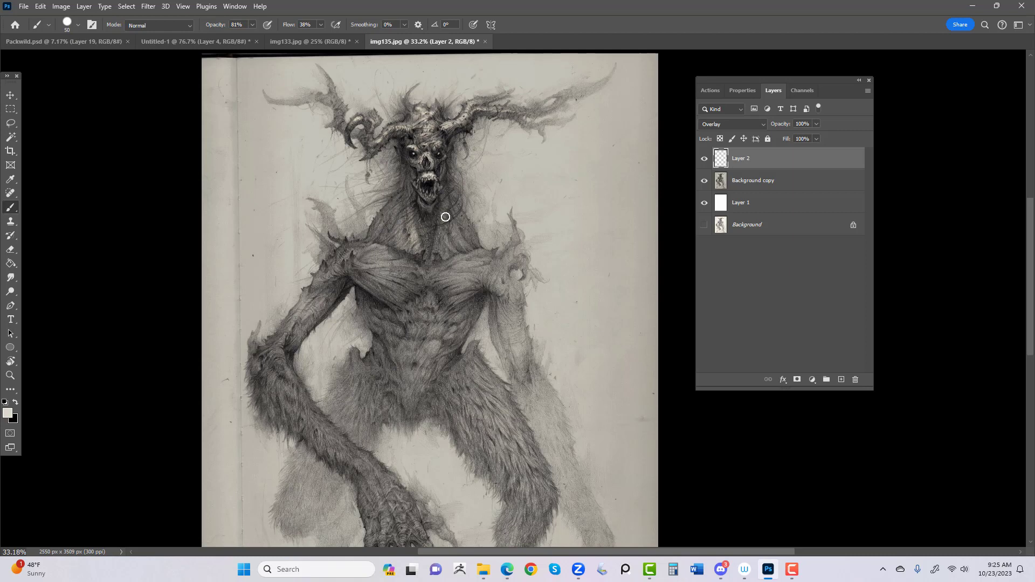
key(bracketleft)
mouse_move(445, 221)
mouse_down()
mouse_move(447, 246)
mouse_move(486, 248)
mouse_up()
key(bracketleft)
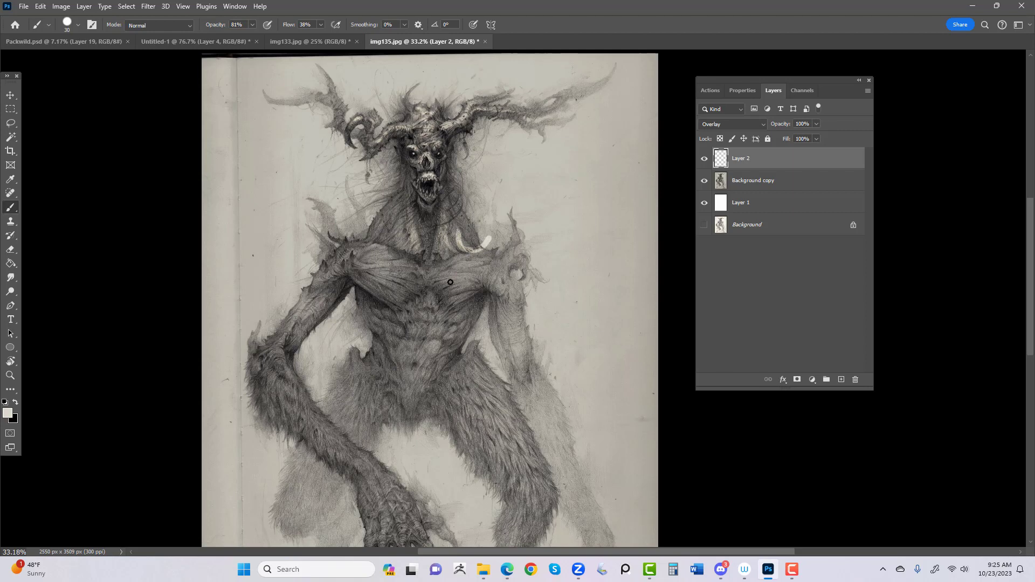
- Undo the last highlight stroke beside the collarbone and refine the neck highlights with a 25 px brush
key(ctrl+z)
key(bracketleft)
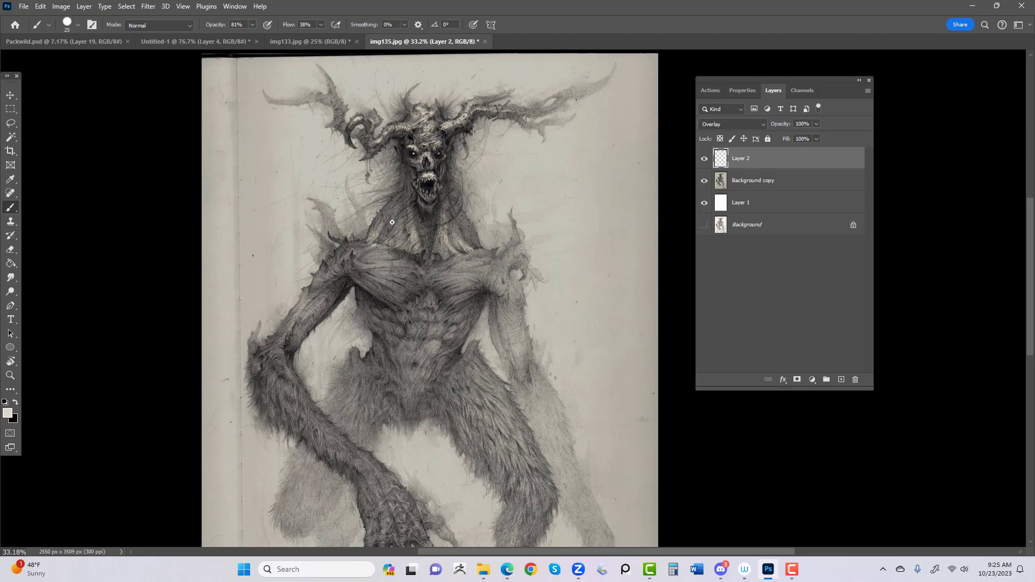
- Set the eraser to a soft round pressure opacity and flow brush at 150 px to soften the neck highlights
key(e)
right_click(485, 273)
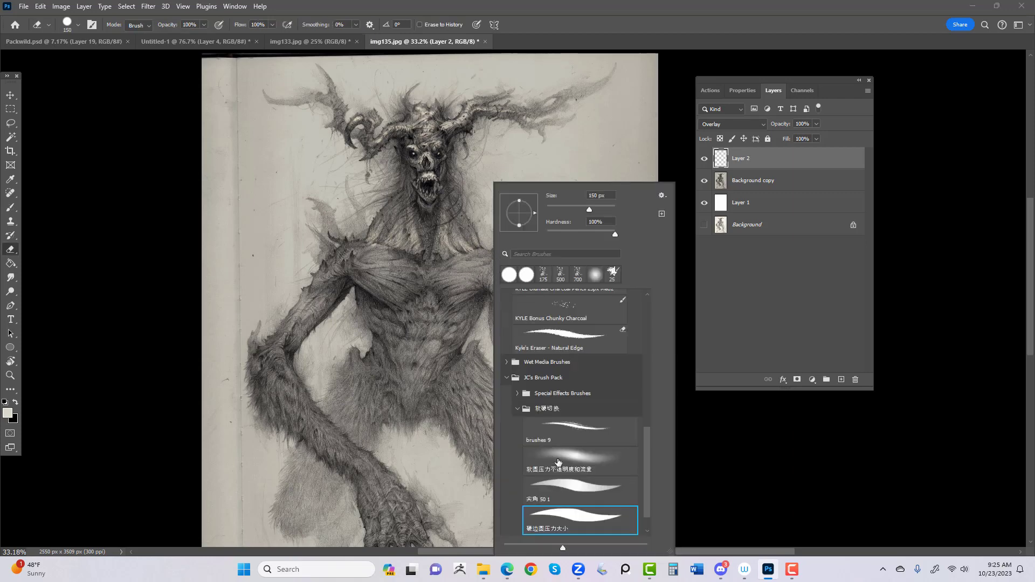
double_click(580, 462)
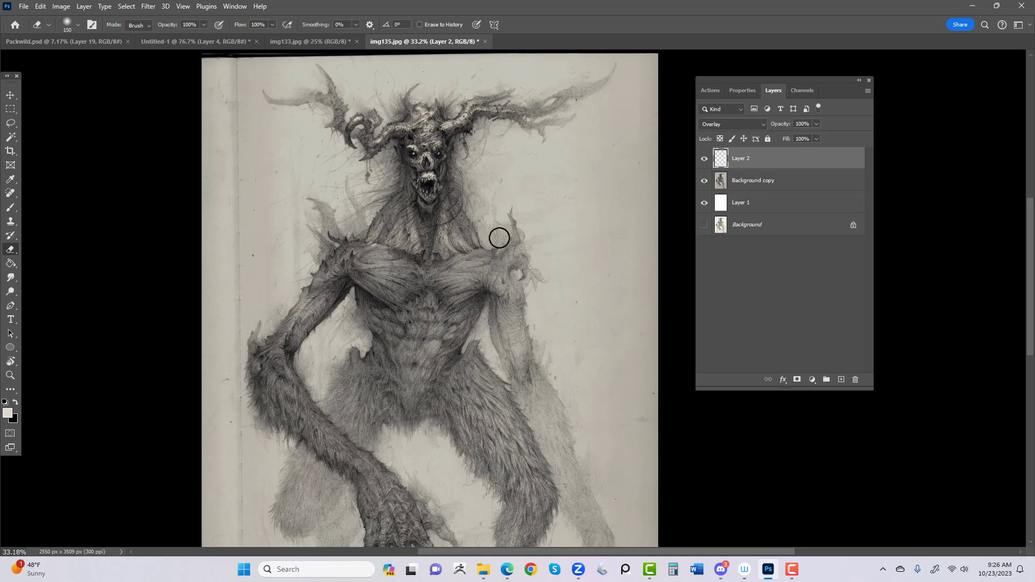
- Paint fine highlights around the creature's eyes, mouth and jaw with a soft brush of about 10 px
scroll(499, 238, down, 5)
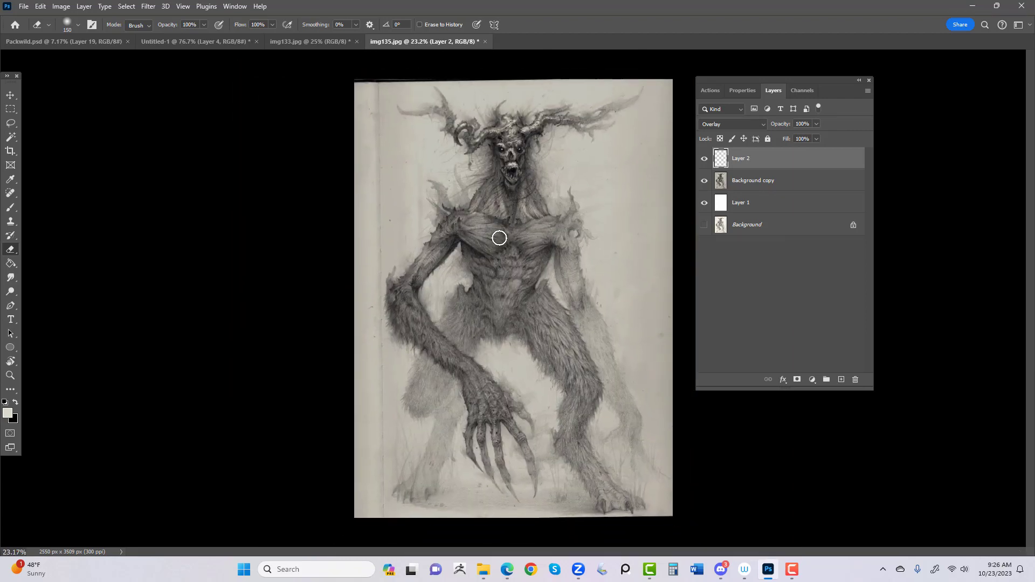
scroll(499, 238, down, 1)
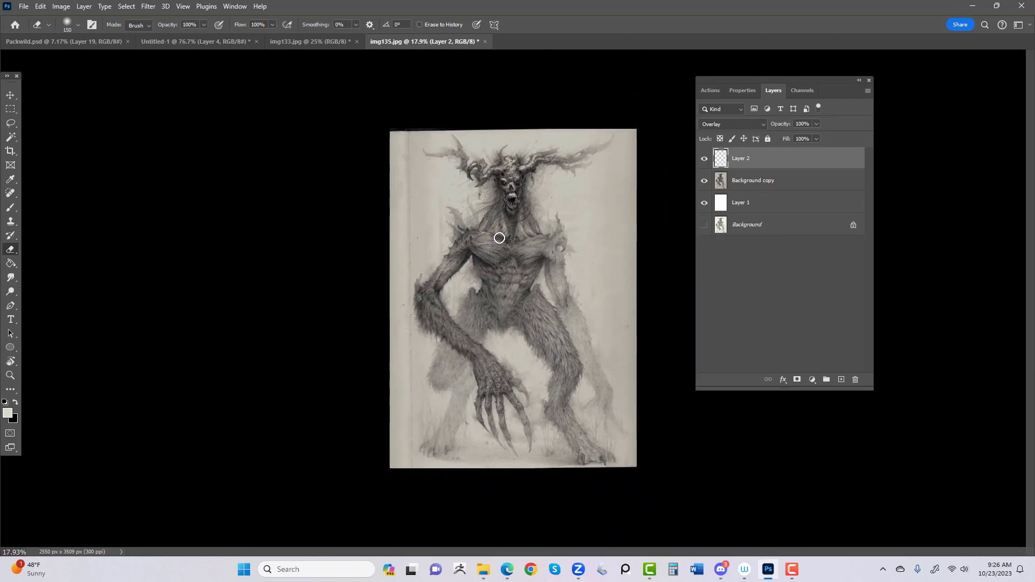
scroll(499, 237, up, 5)
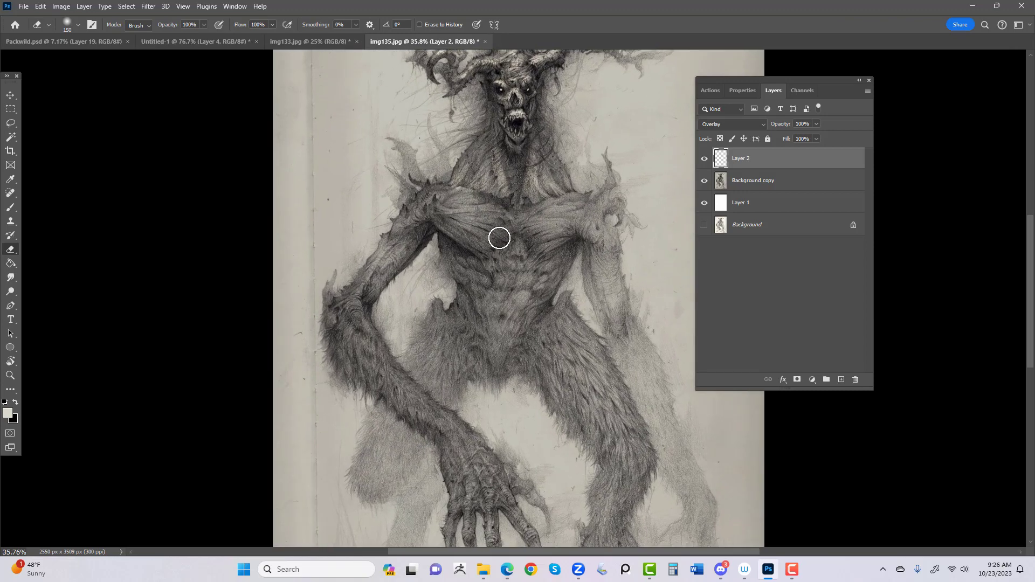
scroll(497, 248, up, 3)
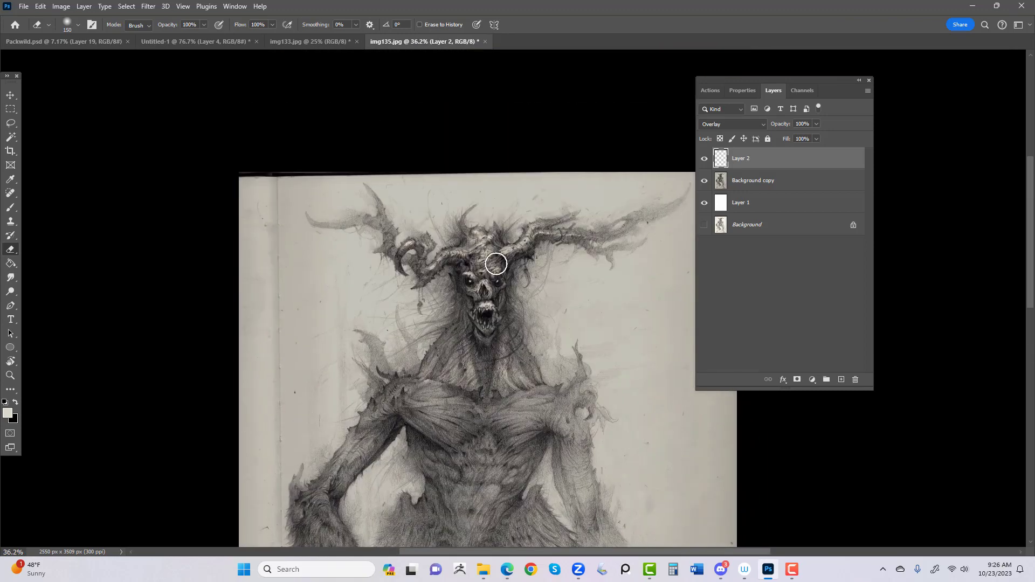
key(b)
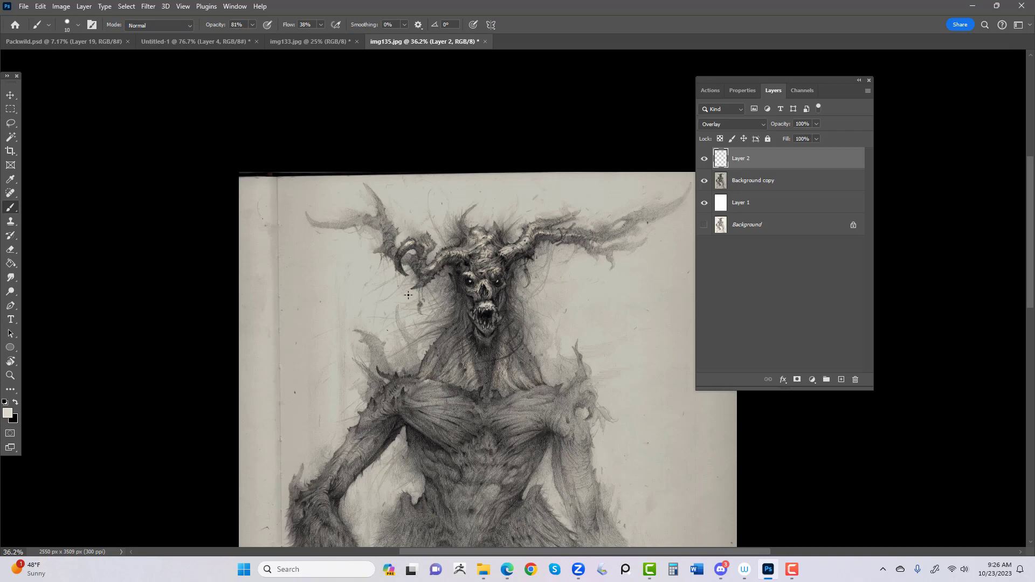
- Paint highlights on the shoulder above the creature's large clawed arm with a hard round brush at 20 px
scroll(485, 251, down, 1)
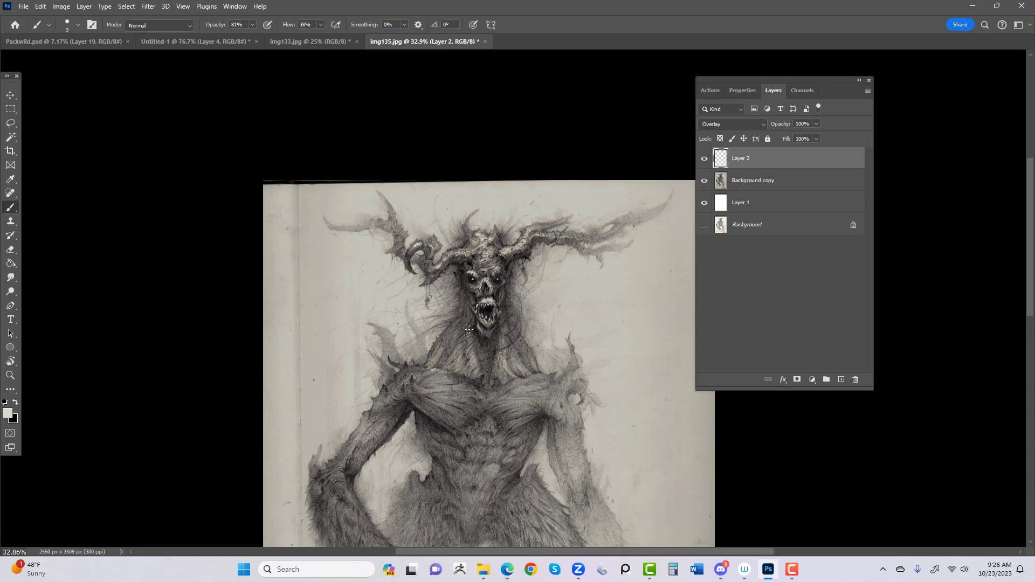
scroll(458, 274, left, 1)
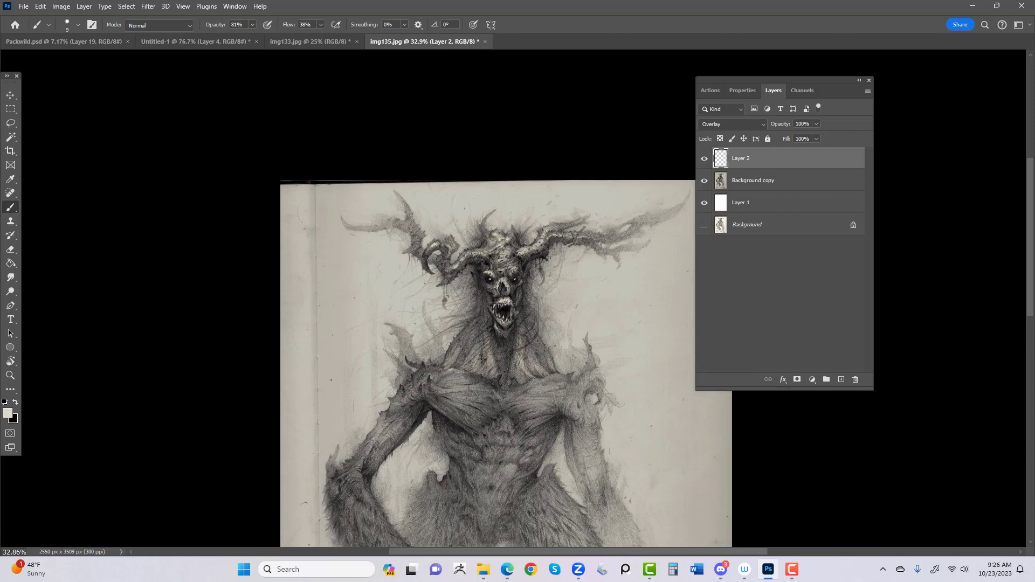
scroll(501, 377, up, 2)
scroll(502, 377, left, 1)
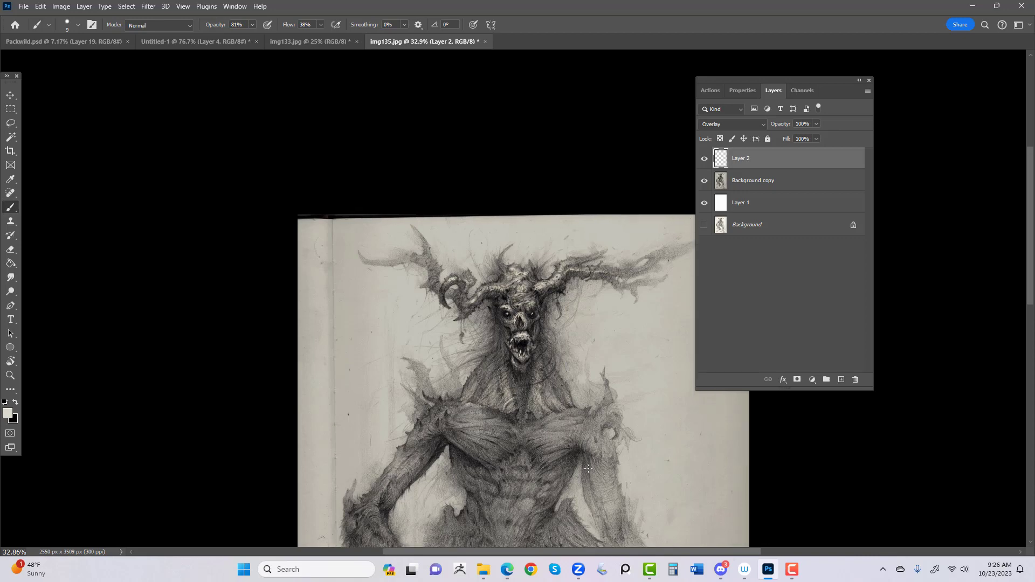
drag(588, 468, 474, 330)
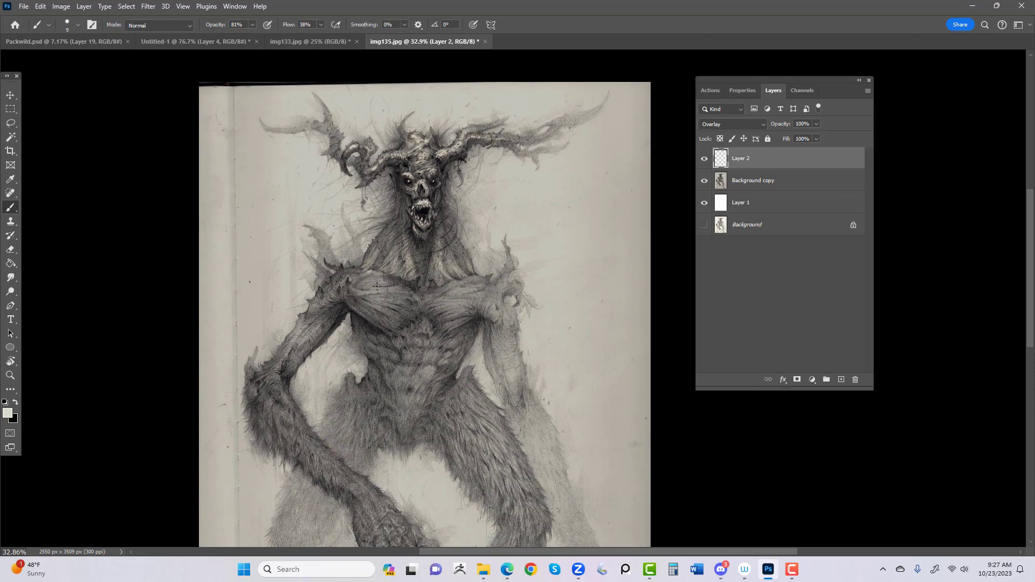
key(bracketright)
key(bracketright)
key(Return)
key(Return)
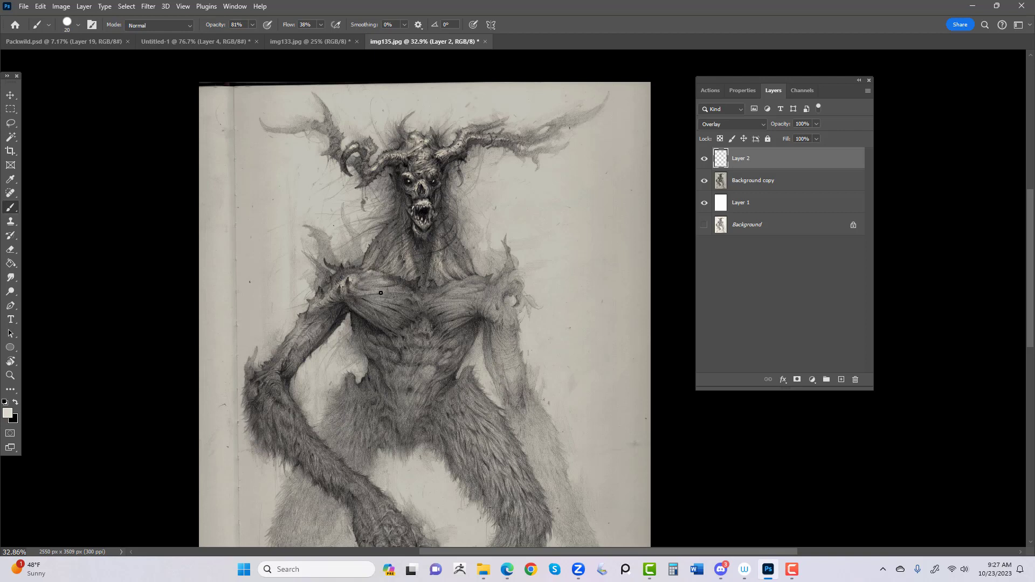
- Paint broad highlights over both chest muscles, enlarging the brush to 50 px
key(bracketright)
key(bracketright)
key(bracketright)
mouse_move(370, 283)
mouse_down()
mouse_move(386, 330)
mouse_move(382, 280)
mouse_move(409, 324)
mouse_move(378, 283)
mouse_move(391, 333)
mouse_move(375, 287)
mouse_move(397, 326)
mouse_move(363, 278)
mouse_move(362, 325)
mouse_move(392, 312)
mouse_move(393, 289)
mouse_move(379, 281)
mouse_move(409, 320)
mouse_move(377, 278)
mouse_move(389, 328)
mouse_up()
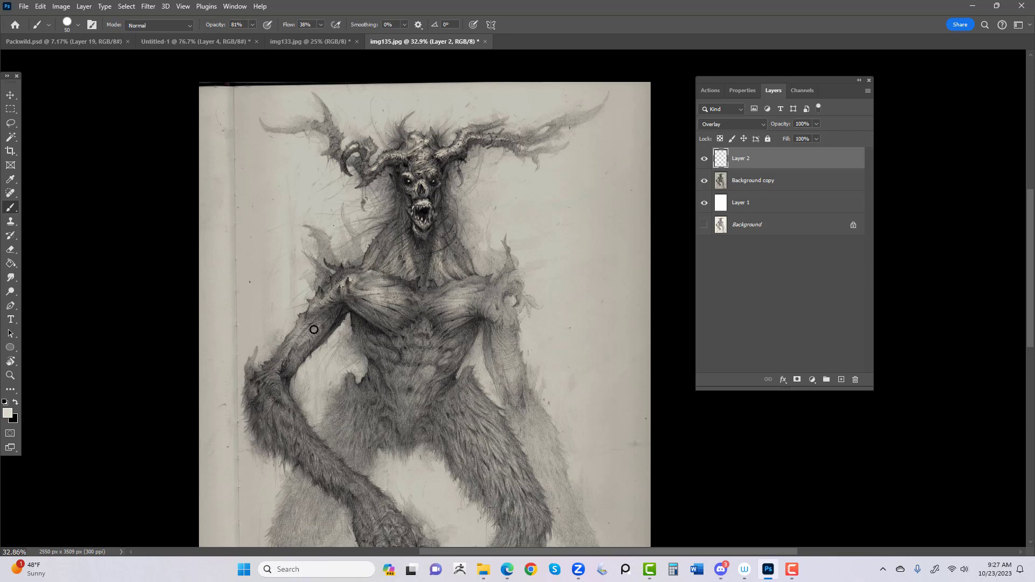
- Paint highlights down the upper arm to the elbow of the large clawed arm, reducing the brush to about 35 px
key([)
key([)
key([)
key(bracketleft)
key(bracketright)
key(bracketright)
key(bracketleft)
key(bracketleft)
key(bracketleft)
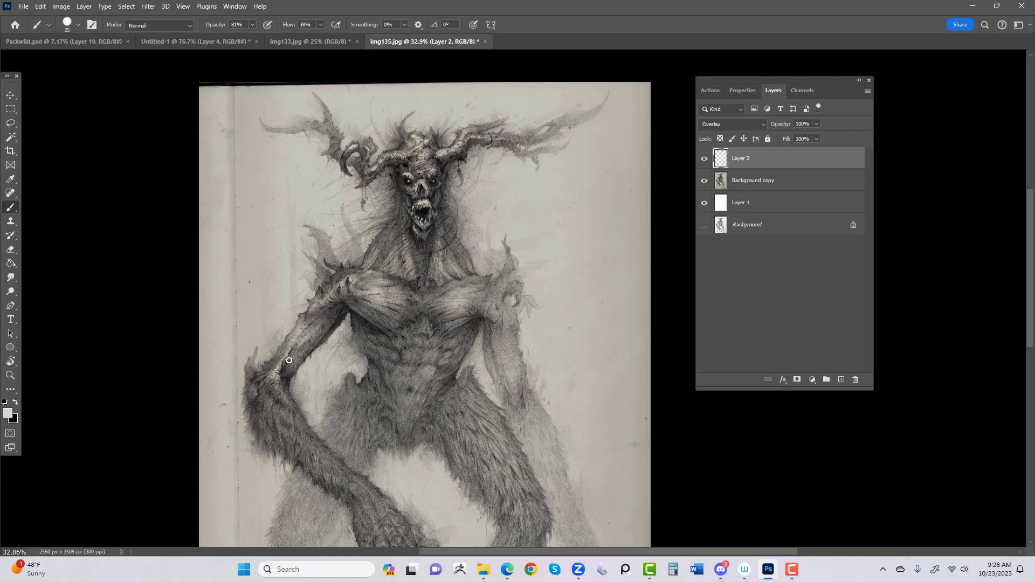
drag(323, 323, 282, 375)
drag(326, 322, 282, 379)
- Paint soft highlights along the furry forearm with the Soft Round Pressure Opacity brush at 70 to 90 px
key(bracketright)
key(bracketright)
key(bracketright)
key(bracketright)
key(bracketright)
key(bracketright)
key(bracketleft)
right_click(357, 353)
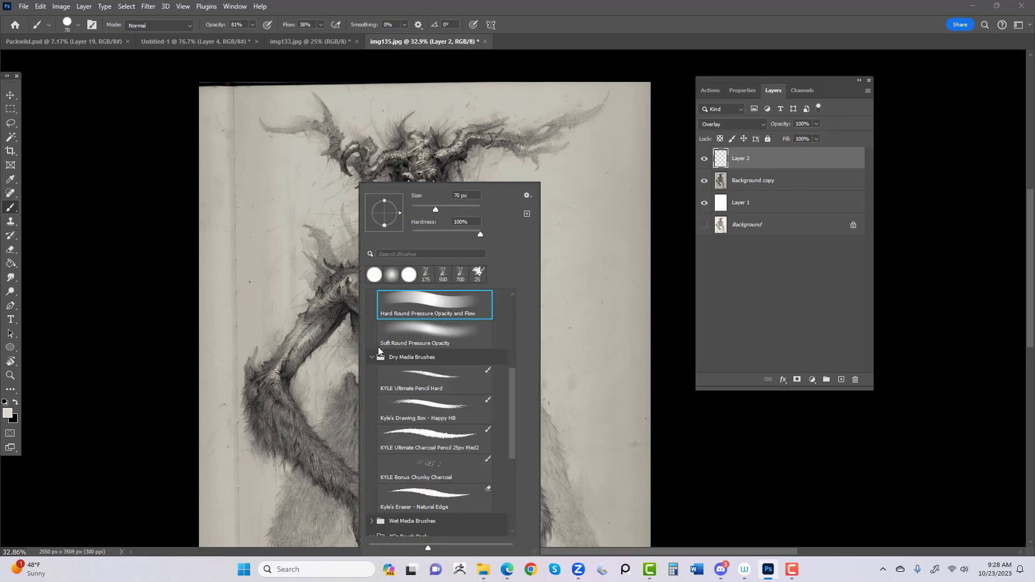
click(432, 335)
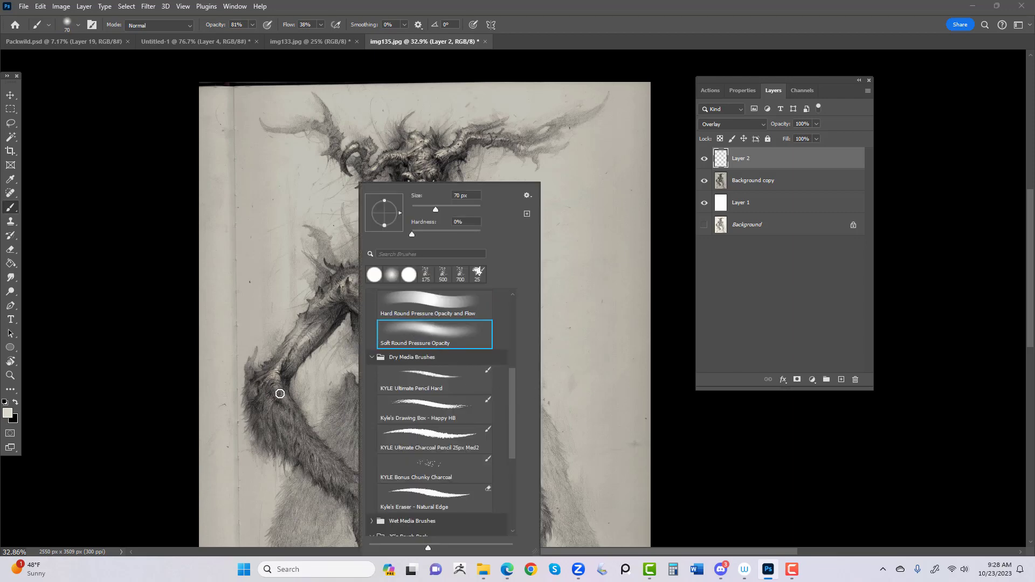
click(282, 394)
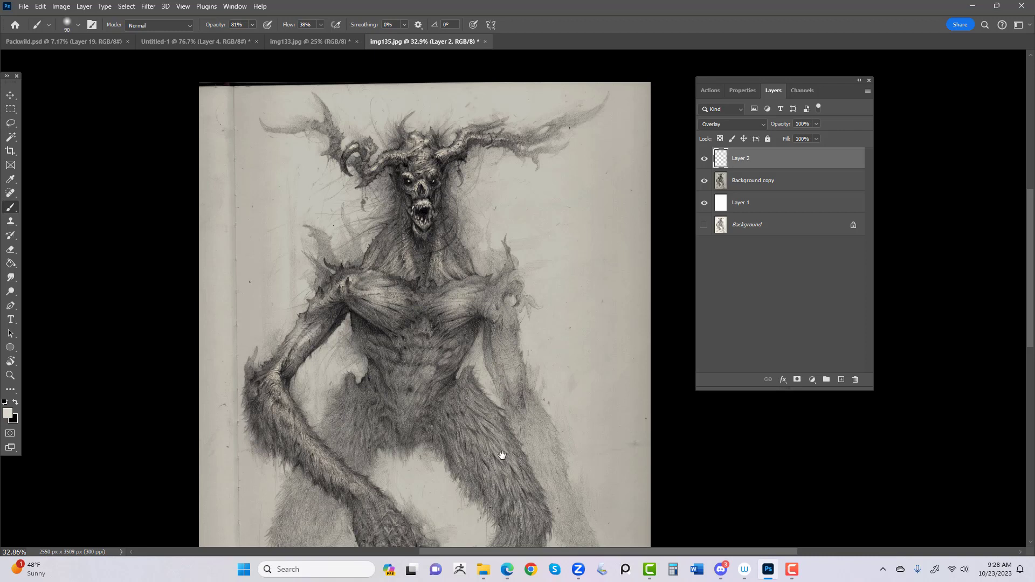
- Paint highlights on the knuckles and fingers of the large clawed hand, reducing the soft brush to 20 px
drag(502, 455, 492, 346)
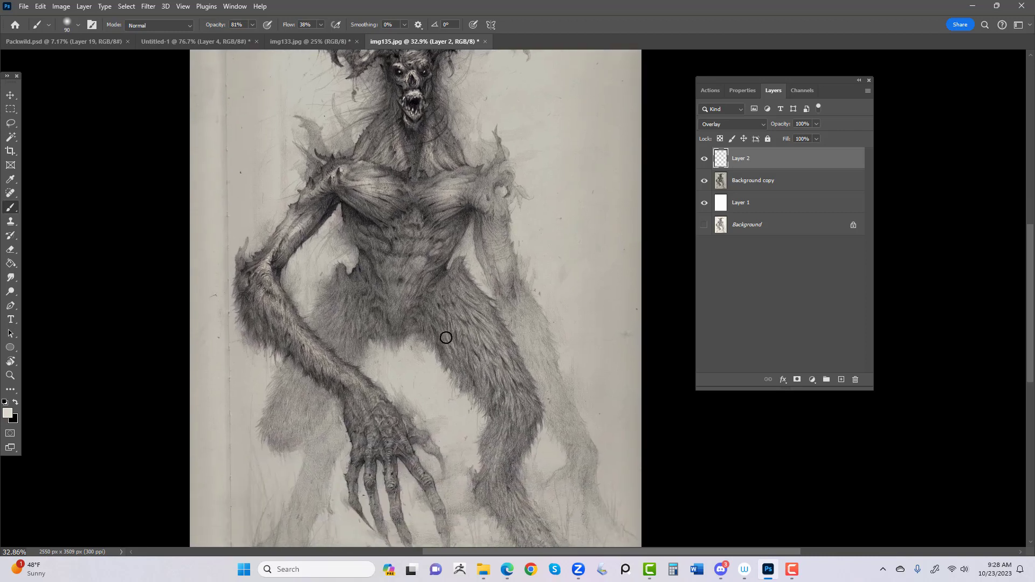
key(bracketleft)
key(bracketleft)
key(bracketleft)
key(bracketleft)
key(bracketleft)
key(bracketleft)
key(bracketleft)
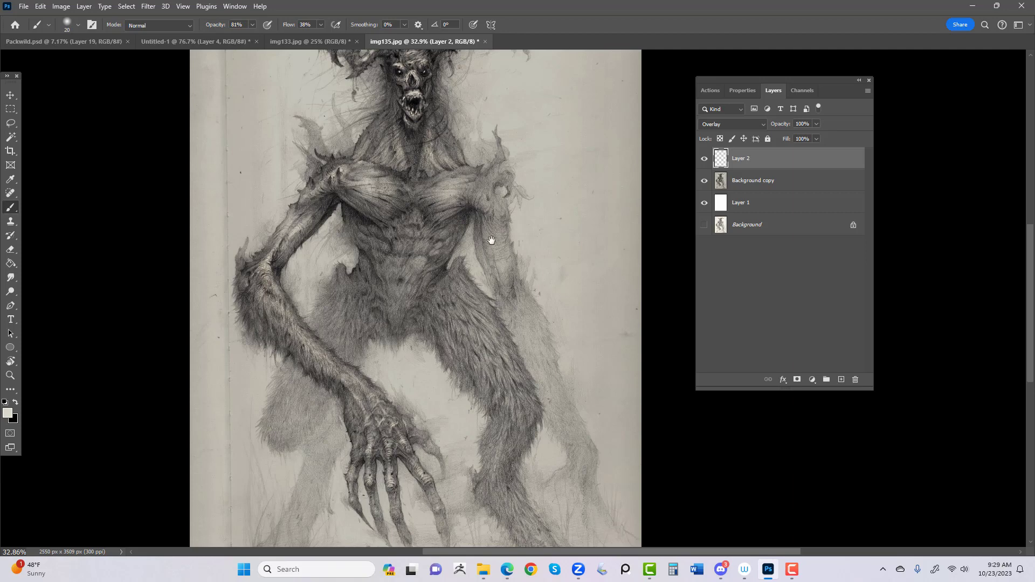
drag(492, 240, 489, 290)
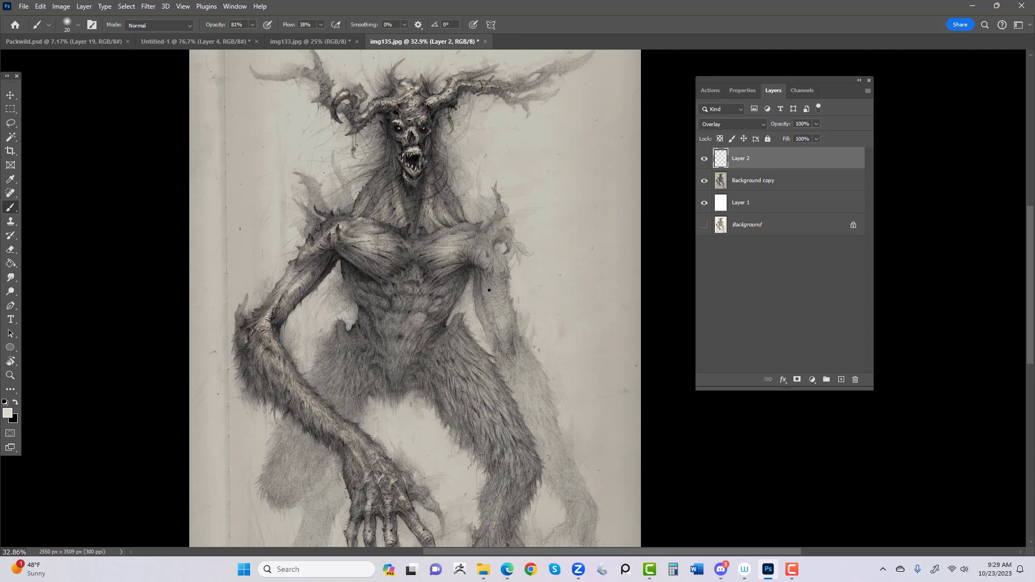
scroll(489, 290, down, 2)
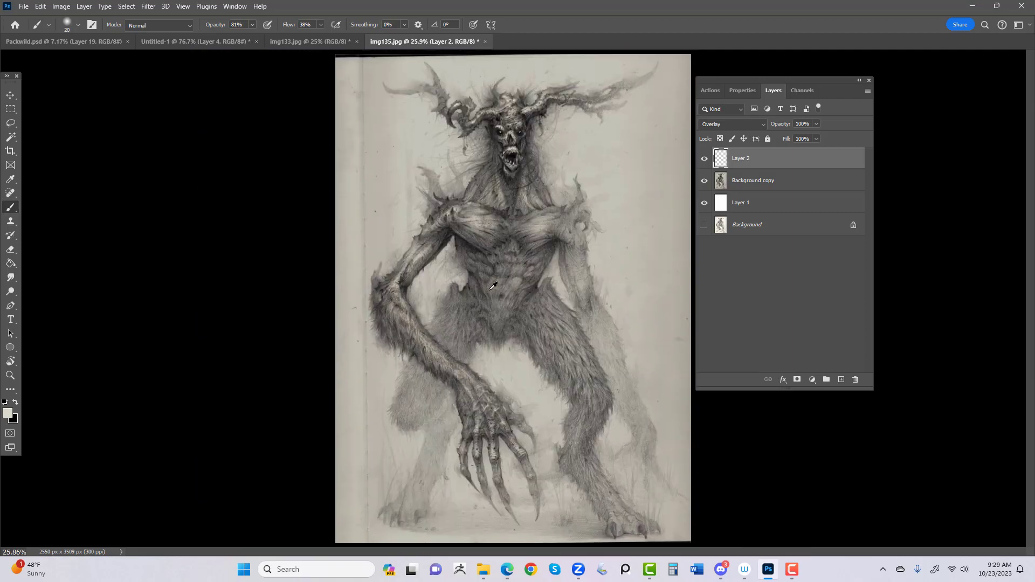
scroll(489, 290, up, 1)
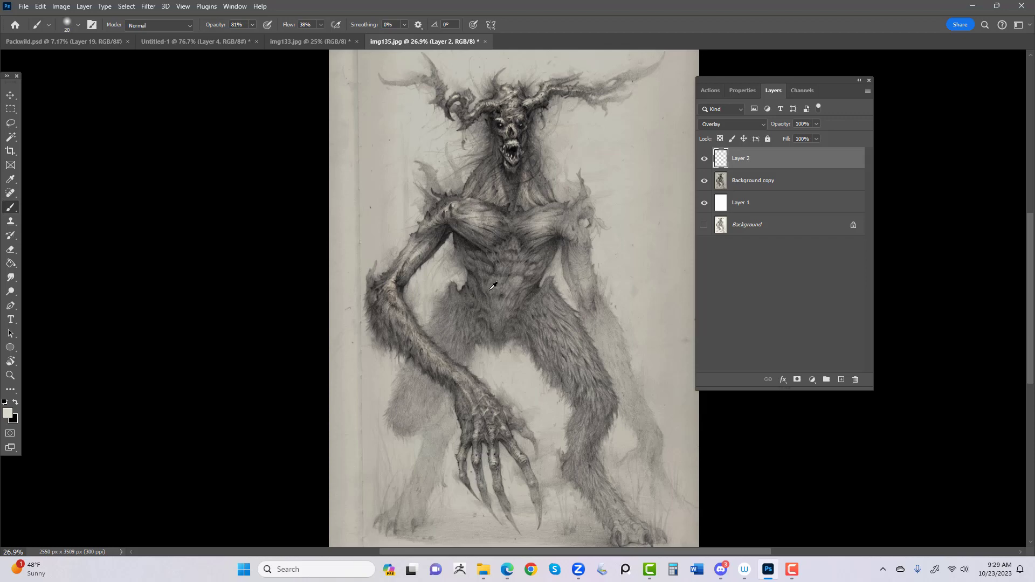
scroll(492, 286, up, 3)
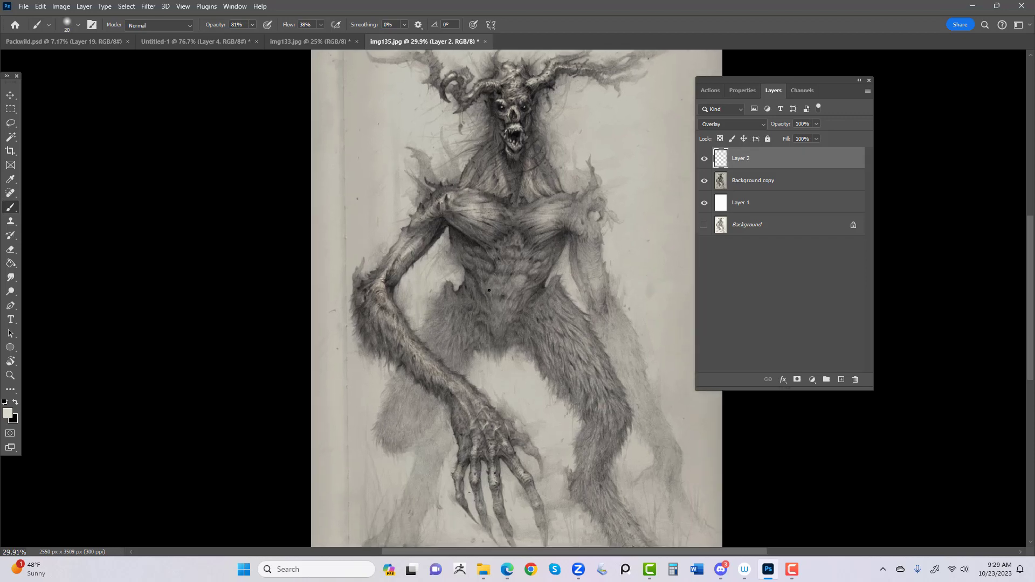
scroll(493, 287, up, 1)
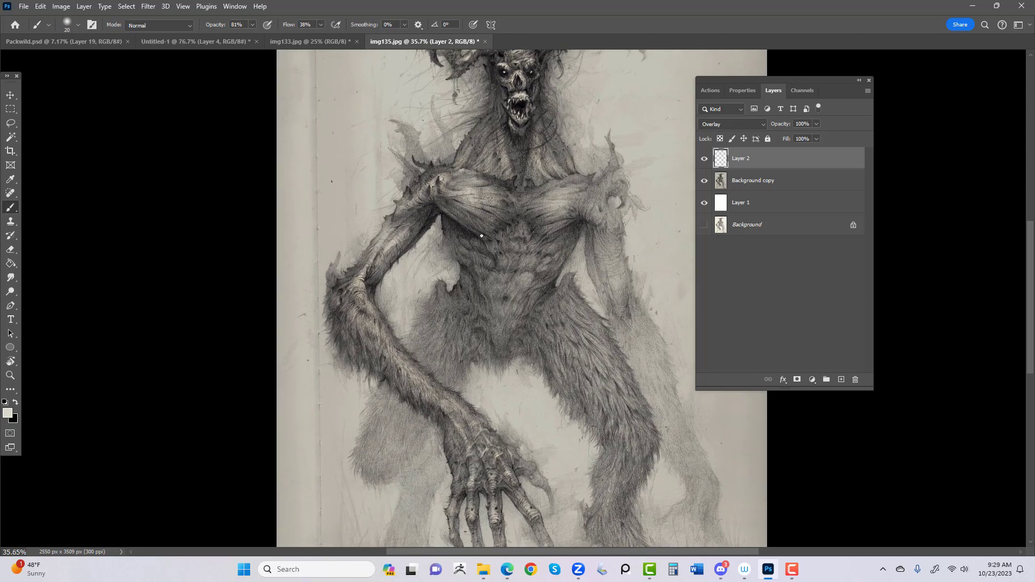
drag(354, 281, 186, 324)
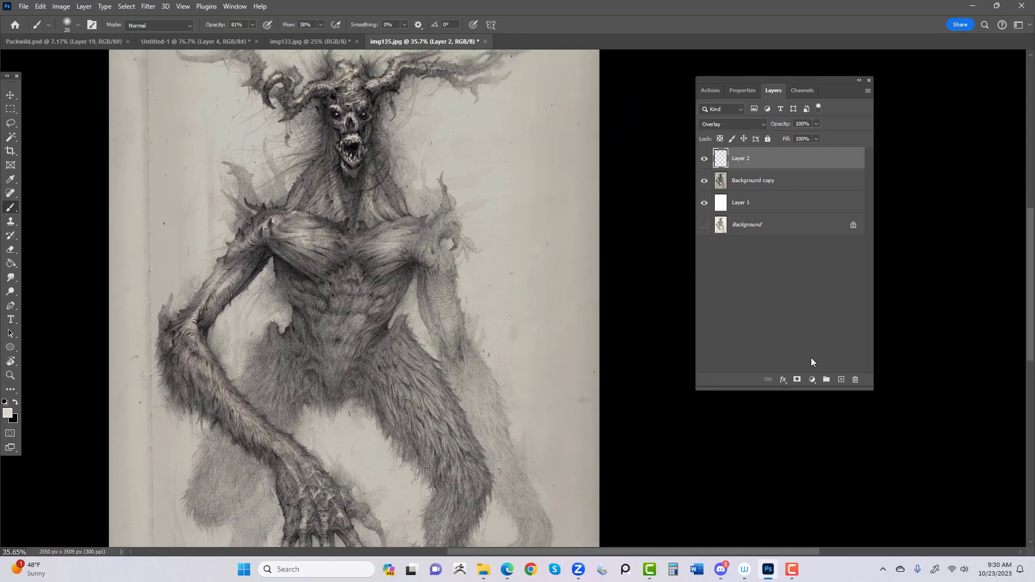
- Add a new layer, place it directly below Layer 2, and set its blend mode to Multiply
click(842, 380)
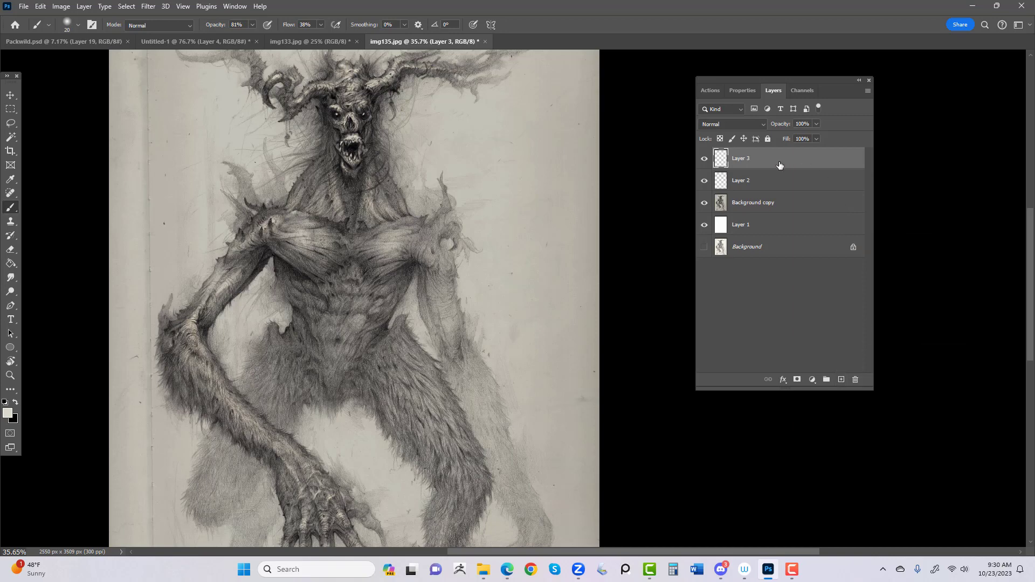
drag(780, 162, 771, 194)
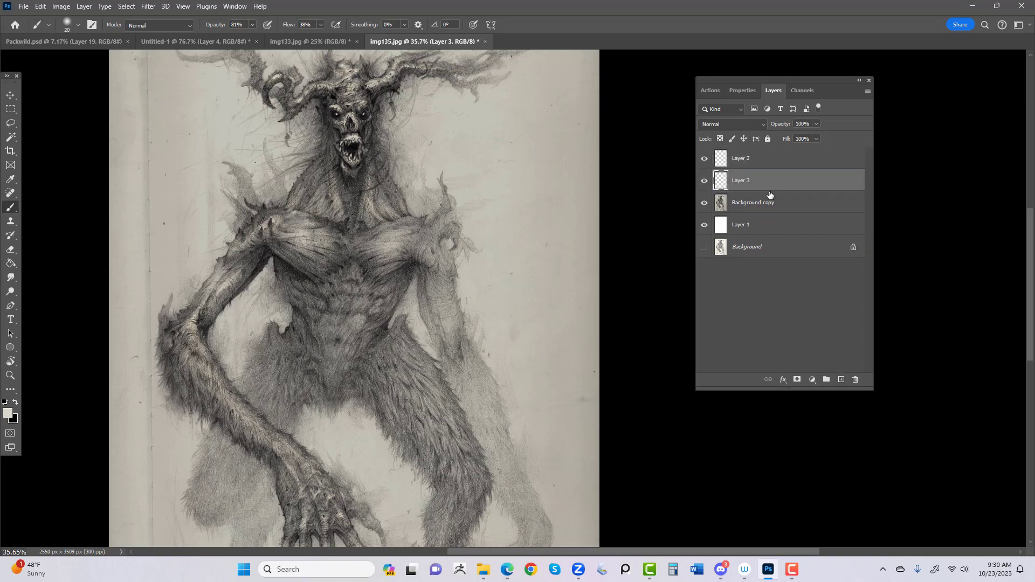
click(762, 126)
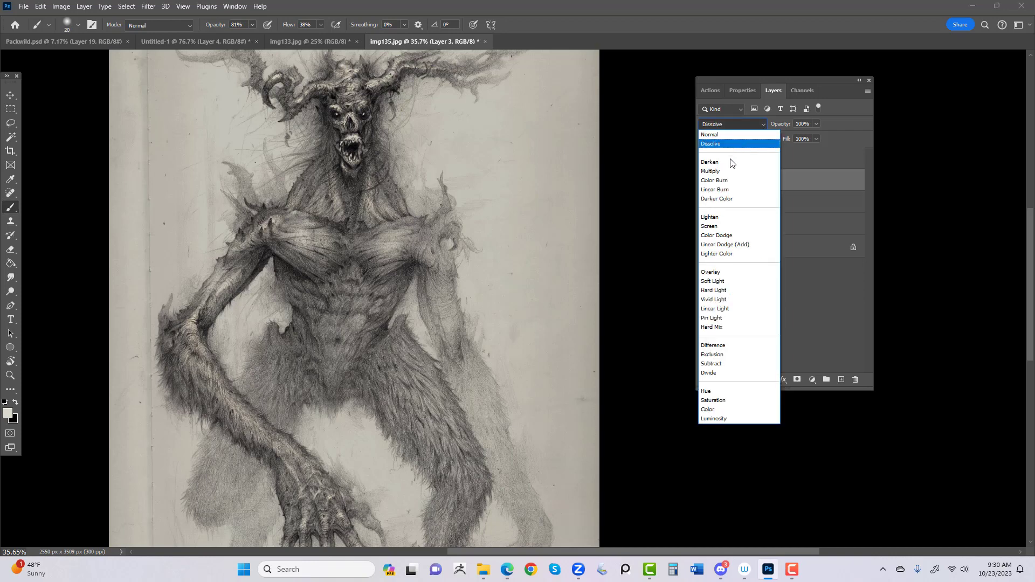
click(730, 171)
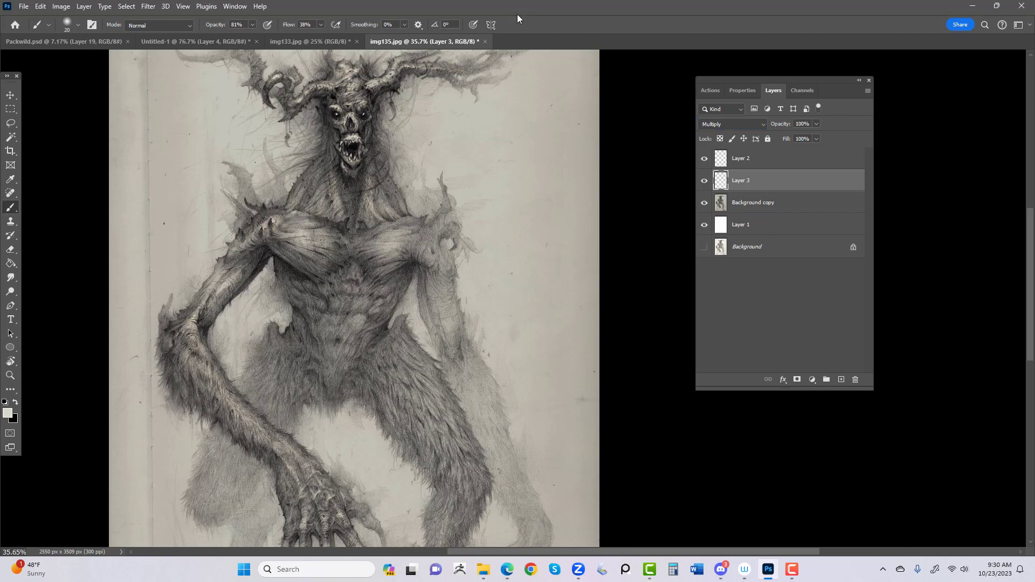
- Sample the dark grey #423e3f from the creature's hip fur as the foreground color
key(i)
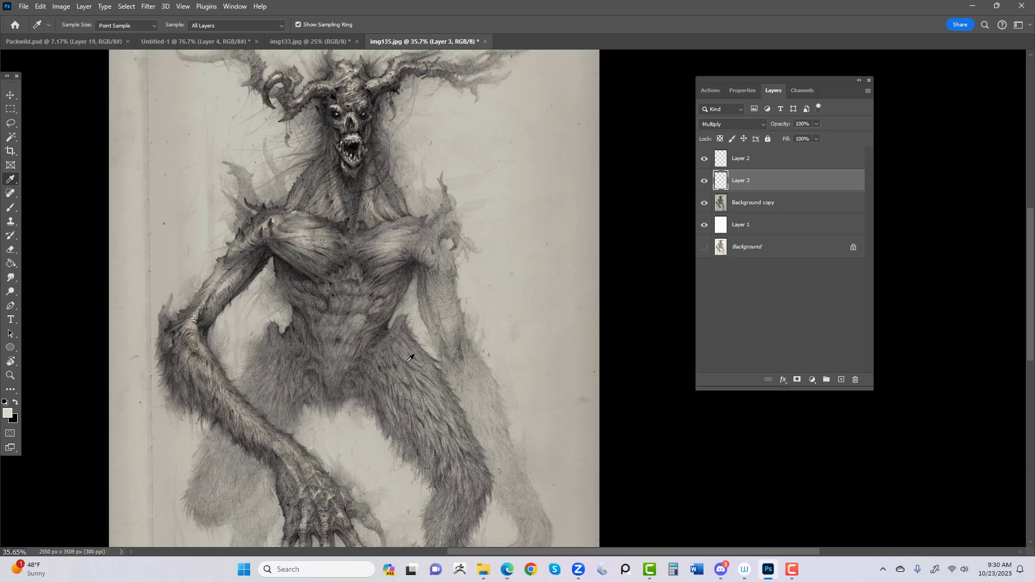
click(385, 339)
click(7, 413)
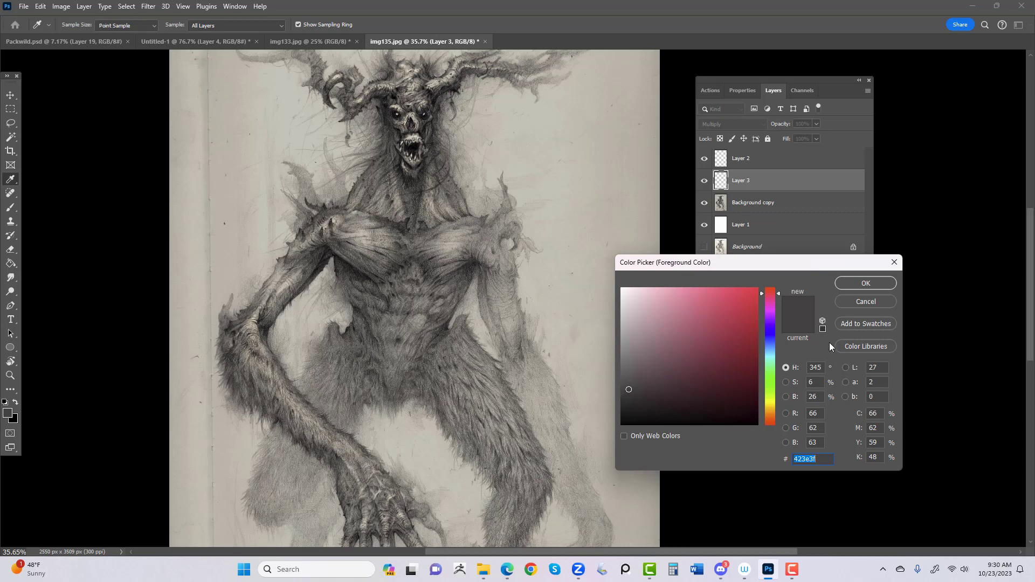
click(865, 281)
- Switch to the Brush tool with the Soft Round Pressure Opacity preset for shading on Layer 3
scroll(423, 266, down, 4)
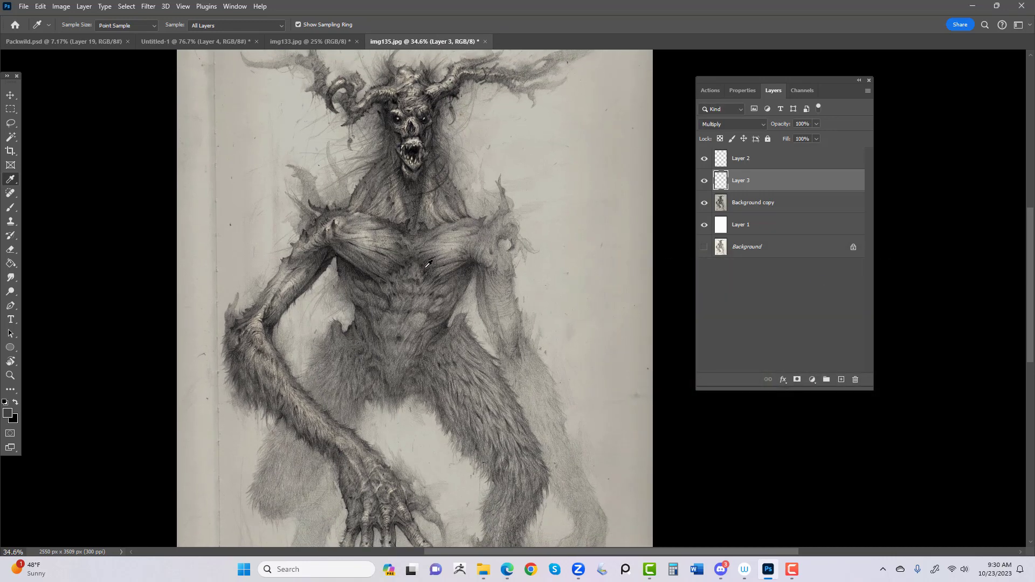
scroll(425, 263, up, 1)
key(b)
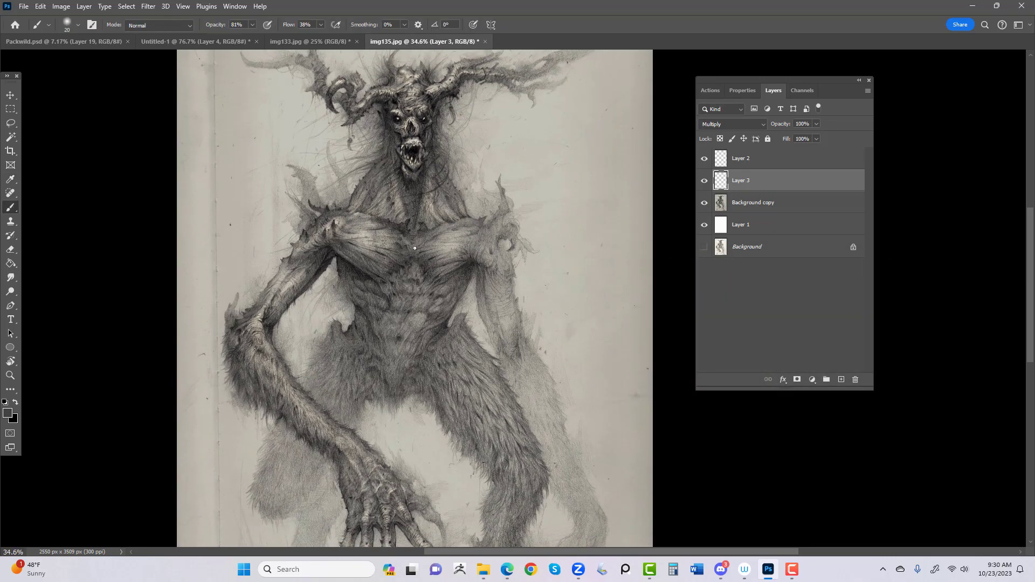
right_click(425, 263)
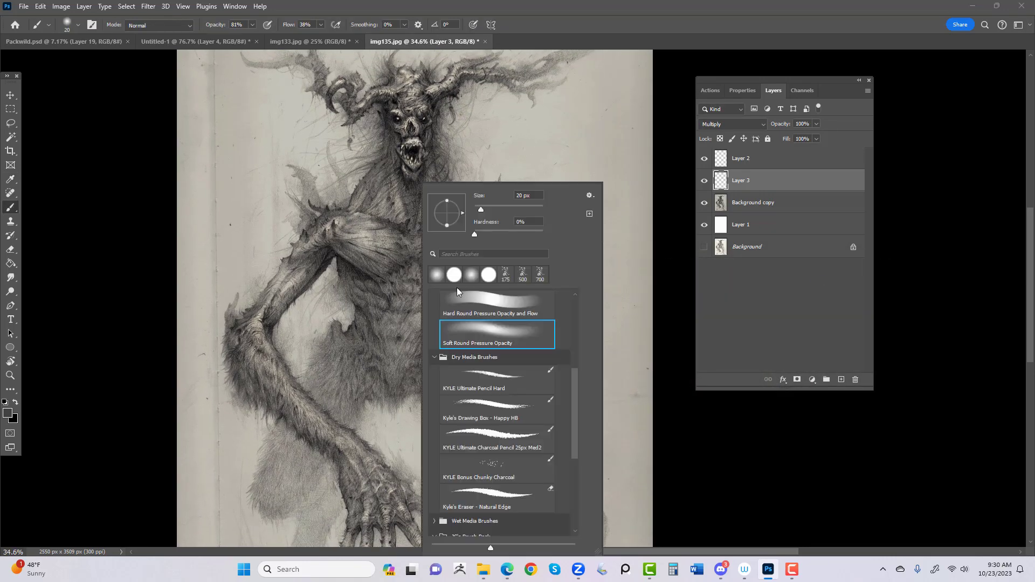
click(589, 20)
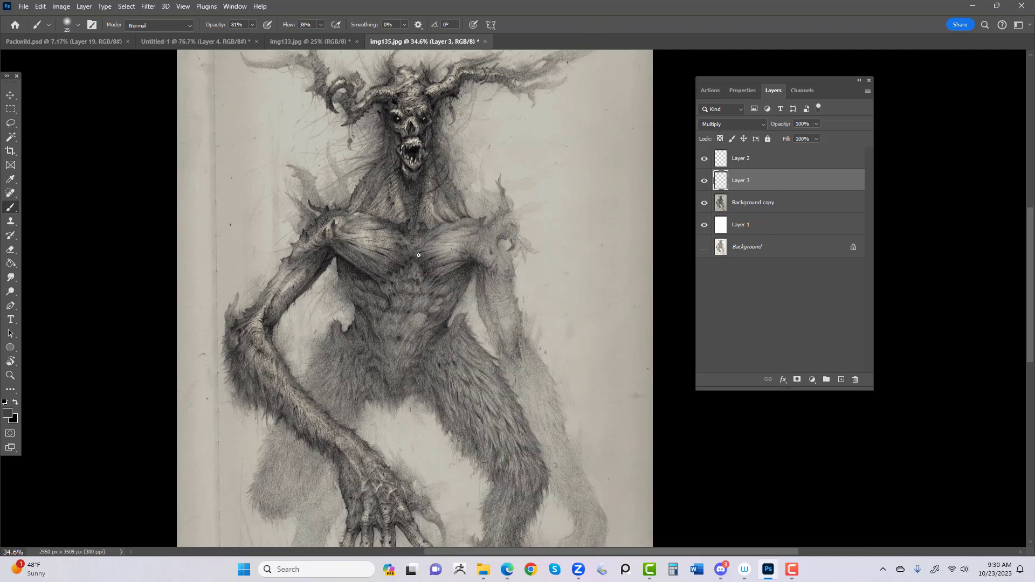
- Try a dark shading stroke across the creature's neck and chest with a greatly enlarged soft brush and undo it
key(])
key(])
key(])
key(])
key(])
key(])
key(])
key(])
key(])
key(])
key(])
key(])
key(])
key(])
key(])
key(])
key(])
key(])
mouse_move(585, 135)
mouse_down()
mouse_move(420, 345)
mouse_move(280, 496)
mouse_move(461, 232)
mouse_move(456, 407)
mouse_move(432, 175)
mouse_move(418, 394)
mouse_move(528, 496)
mouse_move(442, 396)
mouse_move(407, 269)
mouse_up()
key(ctrl+z)
- Shade the creature's neck and the undersides of its chest muscles on Layer 3 with the soft brush reduced to about 90 px
key(bracketleft)
key(bracketleft)
key(bracketleft)
key(bracketleft)
key(bracketleft)
key(bracketleft)
key(bracketleft)
scroll(469, 169, down, 1)
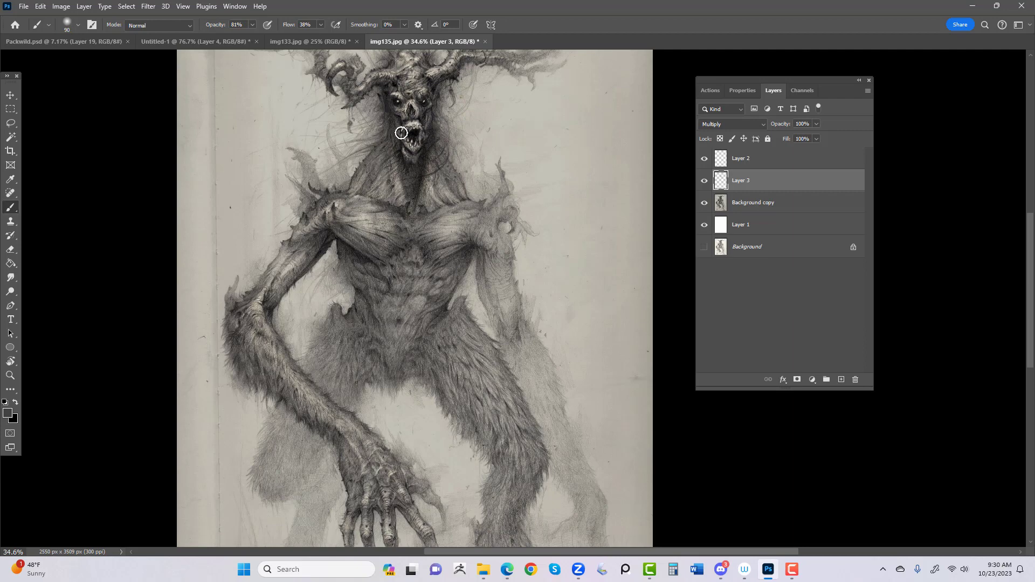
- Deepen the dark shading around the jaw and throat, resizing the soft brush to 100 px
key(bracketleft)
key(bracketleft)
key(bracketright)
key(bracketright)
key(bracketright)
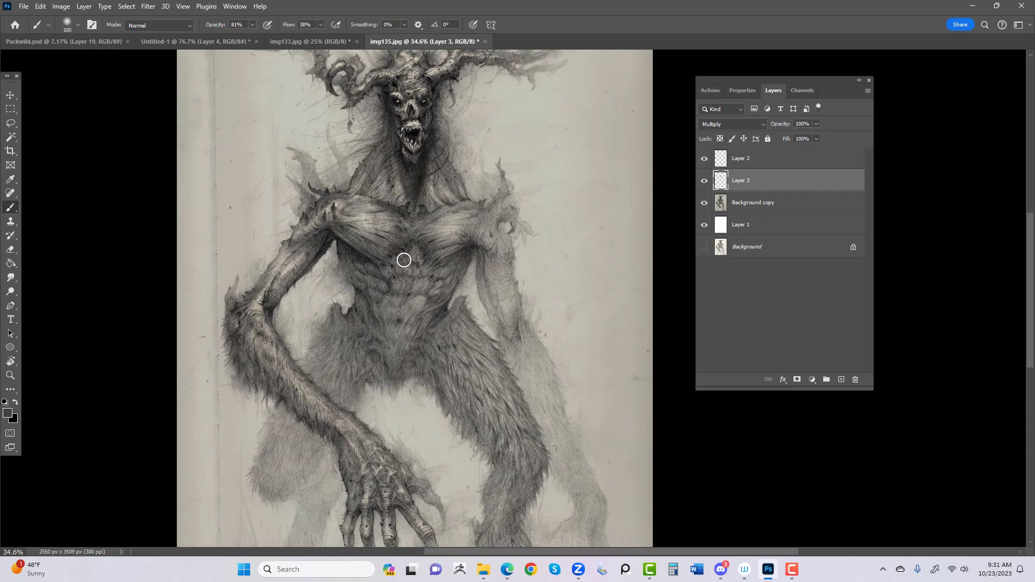
key(e)
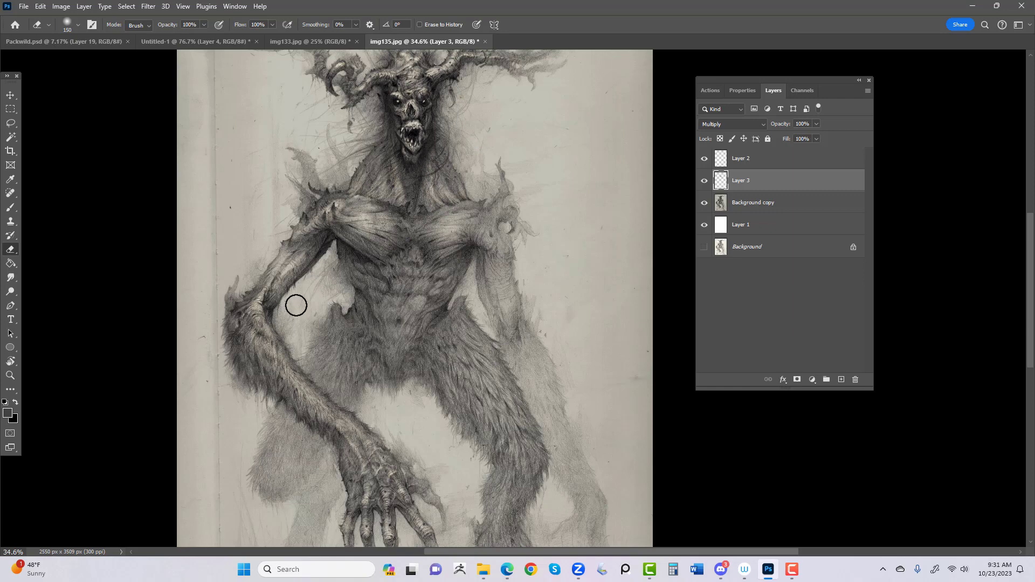
key(super+z)
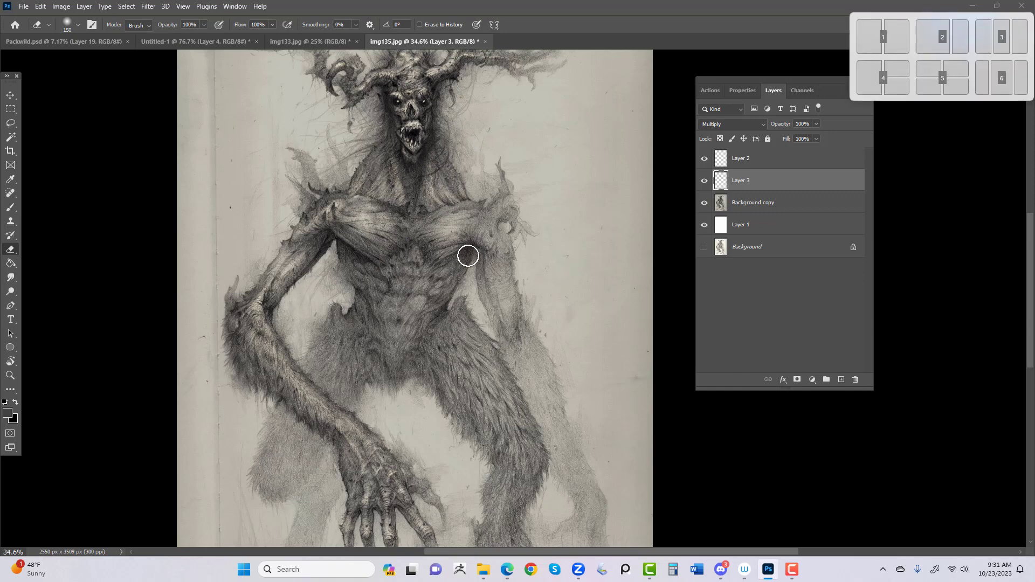
key(b)
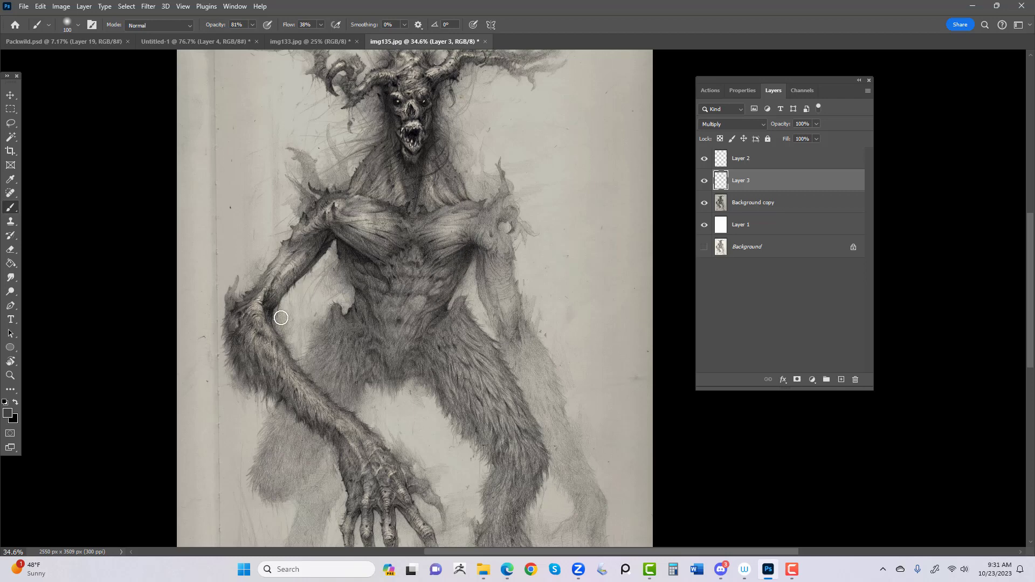
- Compare the whole drawing with the Layer 3 shading hidden and shown
scroll(281, 318, down, 3)
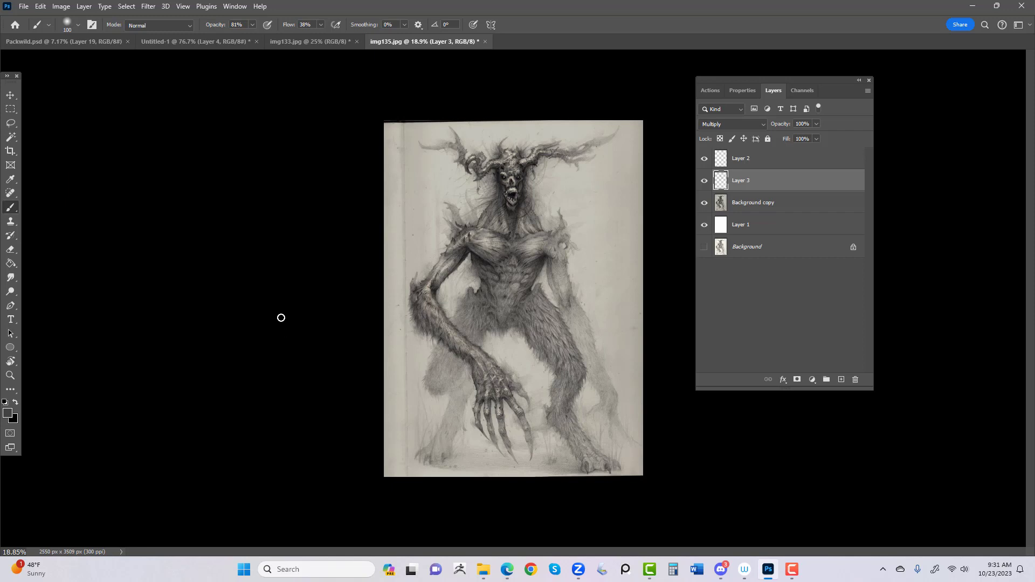
click(705, 181)
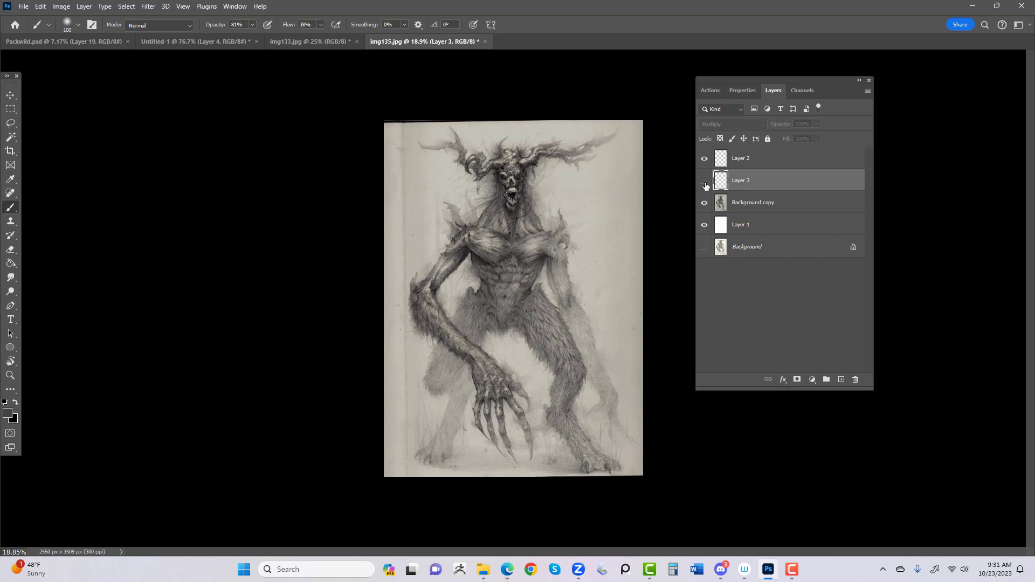
click(704, 183)
click(704, 184)
click(704, 183)
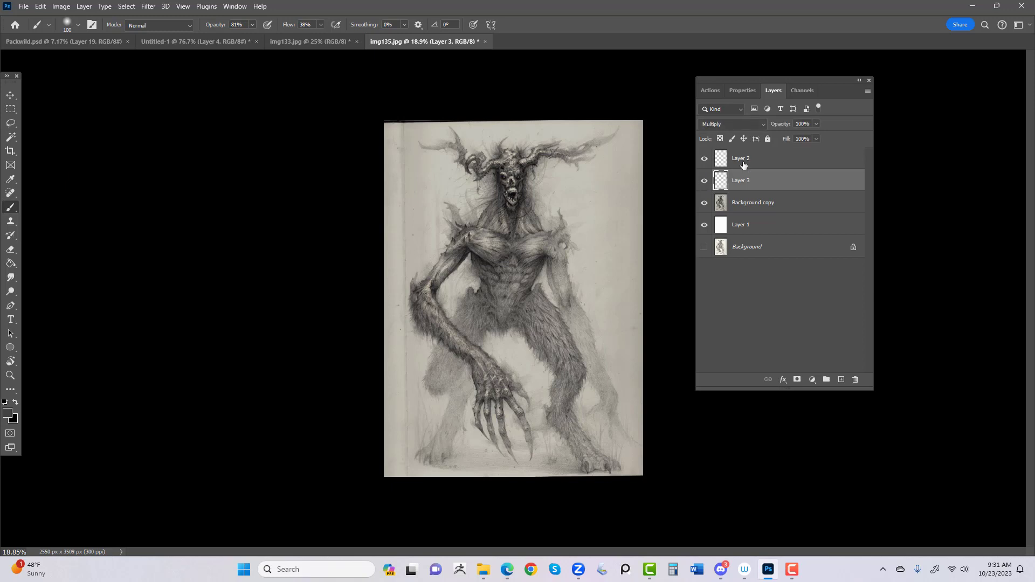
scroll(134, 330, up, 3)
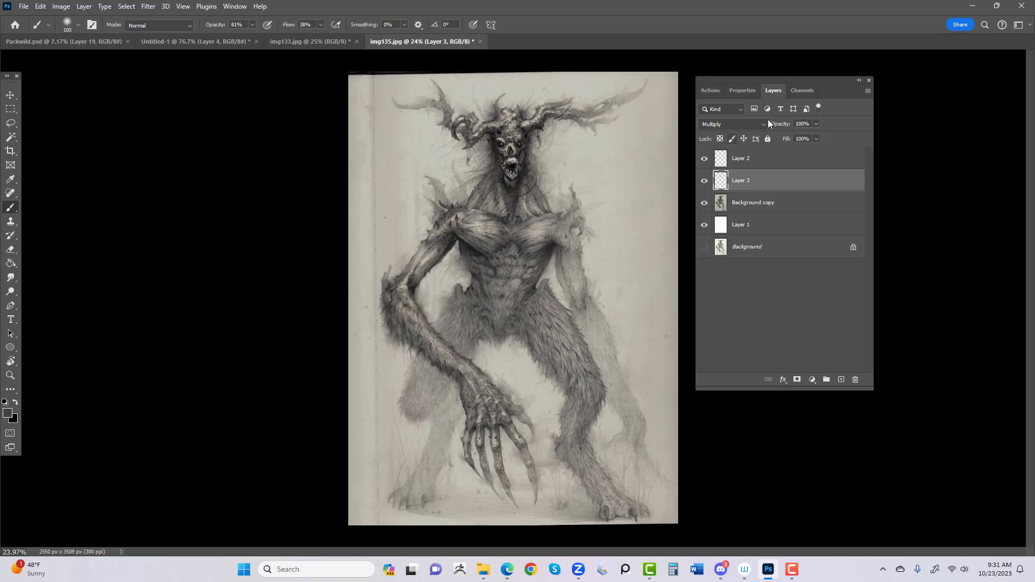
- Flatten the image into a single layer, discarding the hidden layer
click(85, 7)
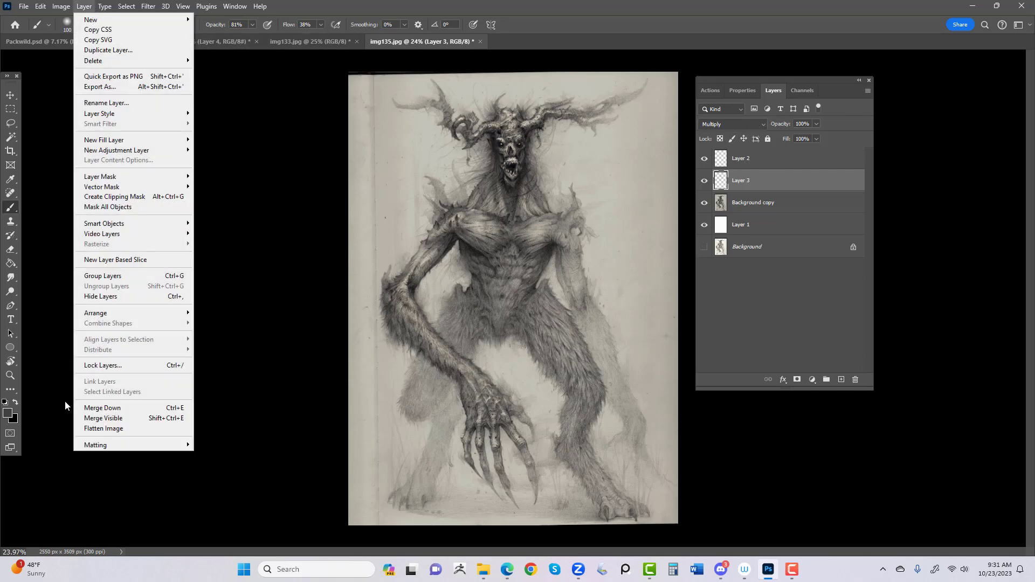
click(100, 428)
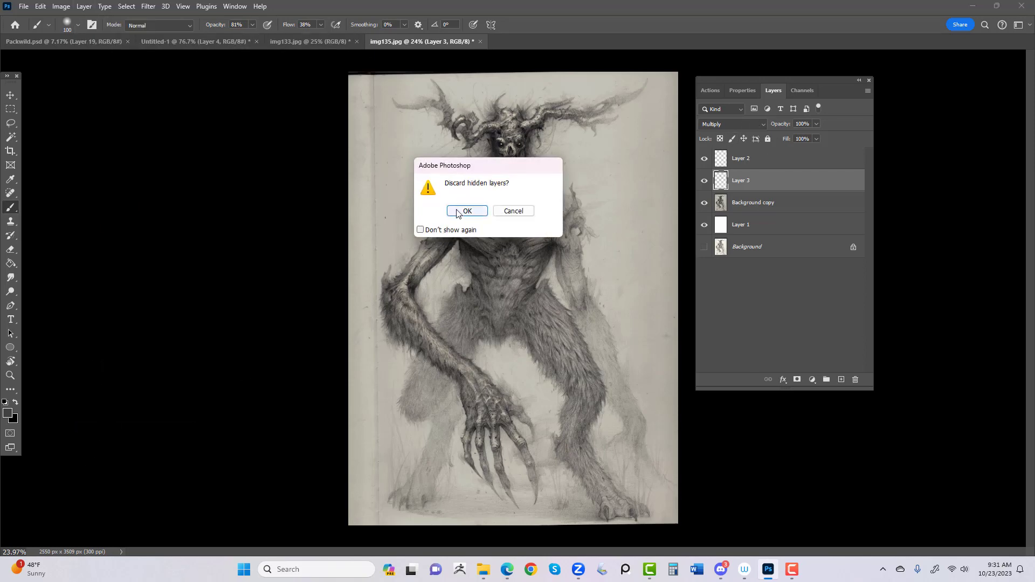
click(457, 210)
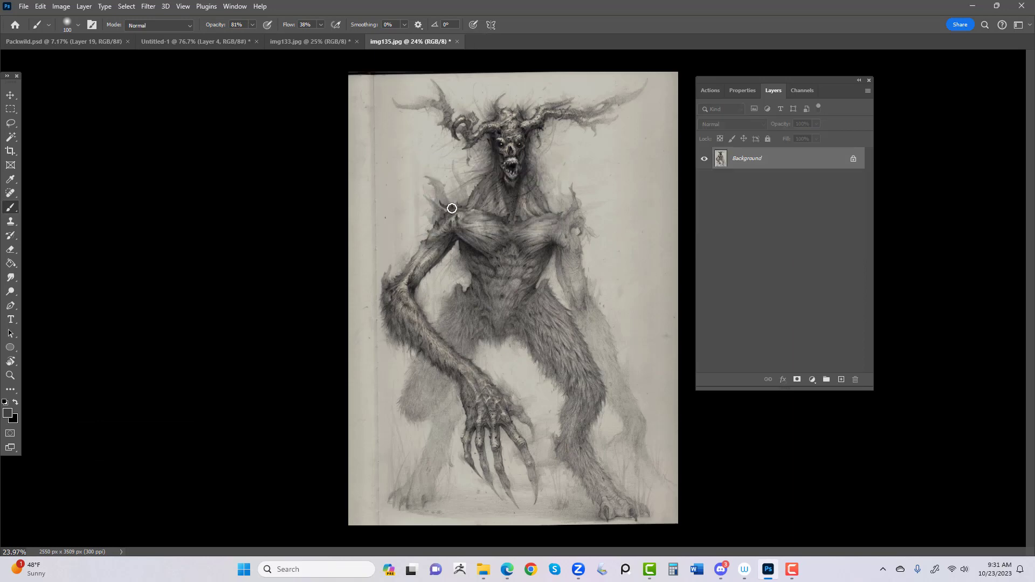
- Try colorizing the flattened drawing with Hue/Saturation at hue 24 and saturation 13
key(ctrl+u)
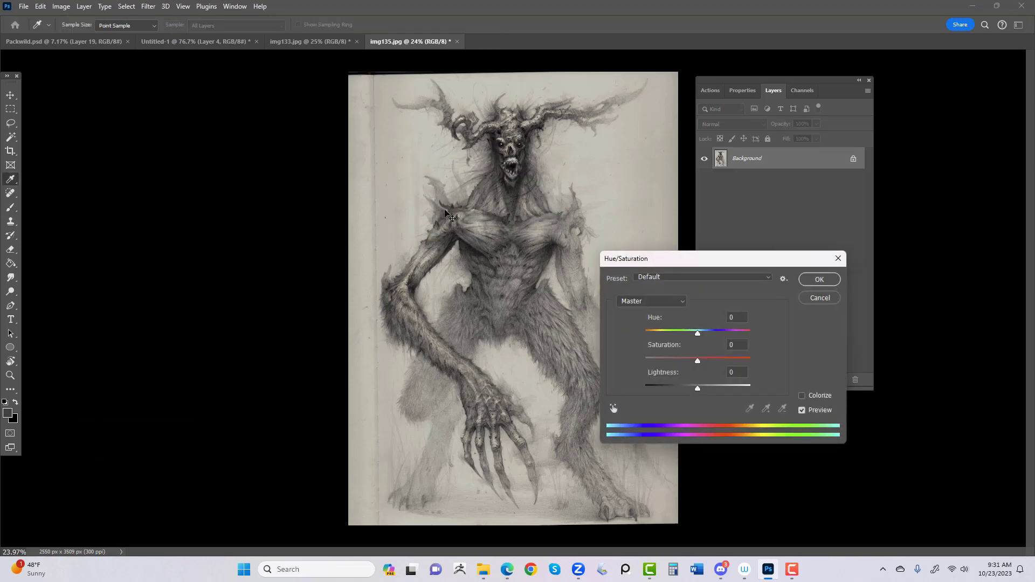
click(802, 395)
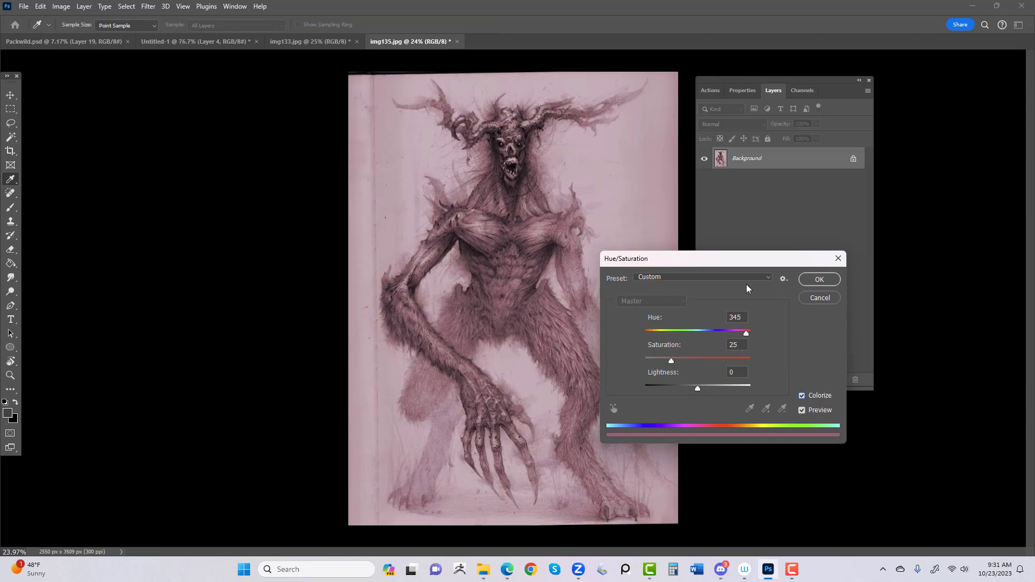
drag(704, 260, 788, 172)
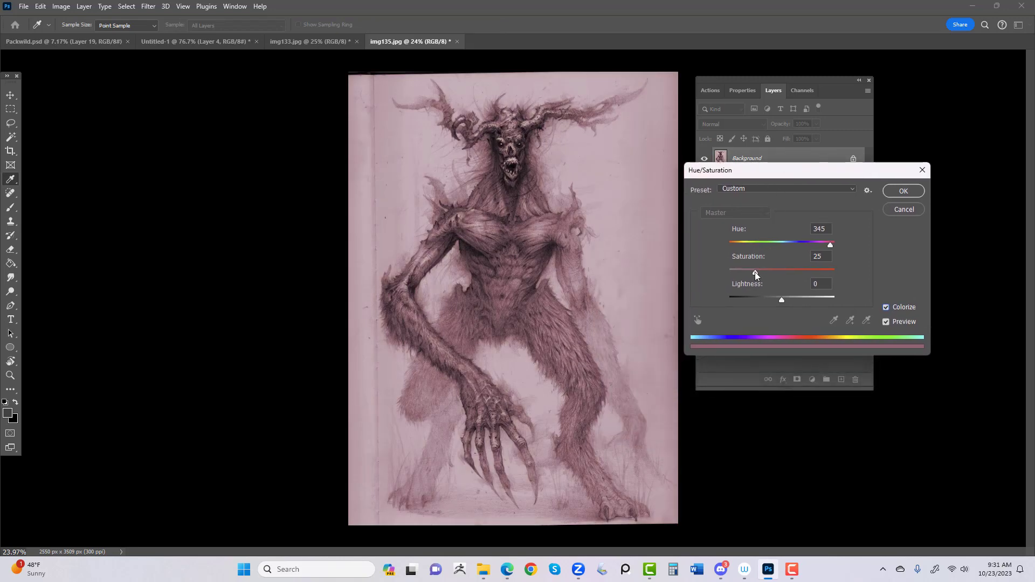
drag(829, 247, 735, 248)
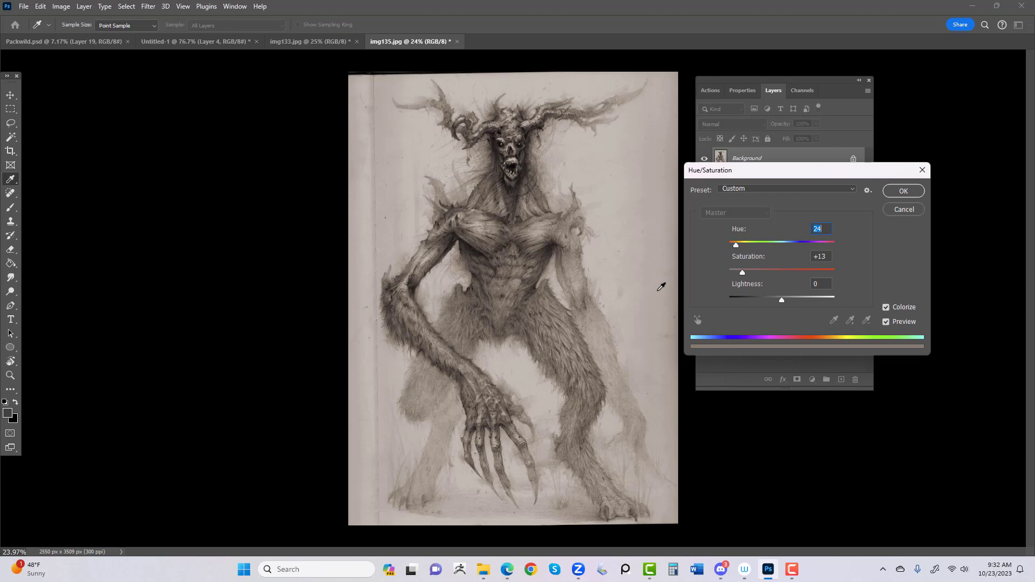
click(897, 211)
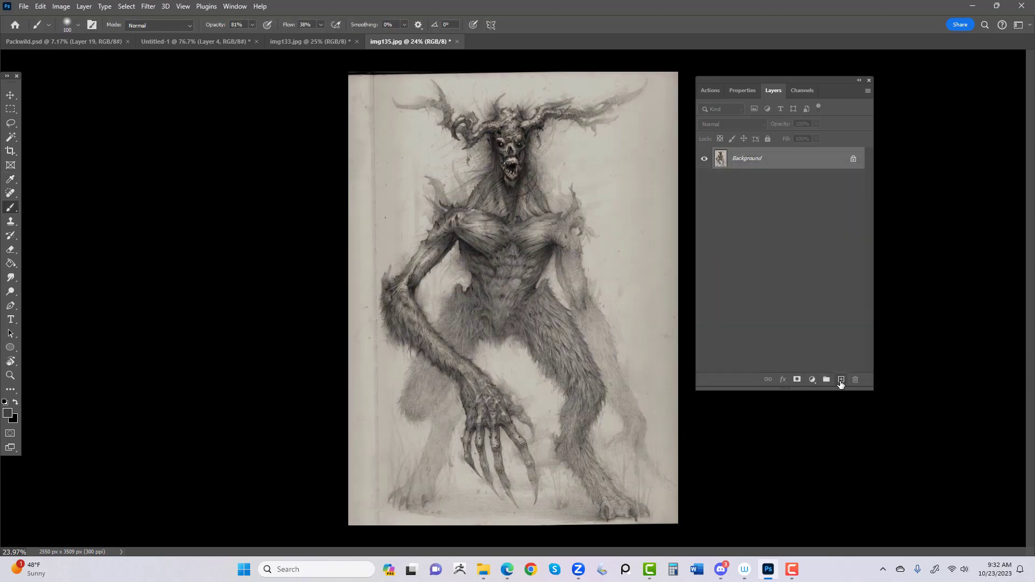
- Add a new layer above the flattened background and set its blend mode to Overlay
click(840, 380)
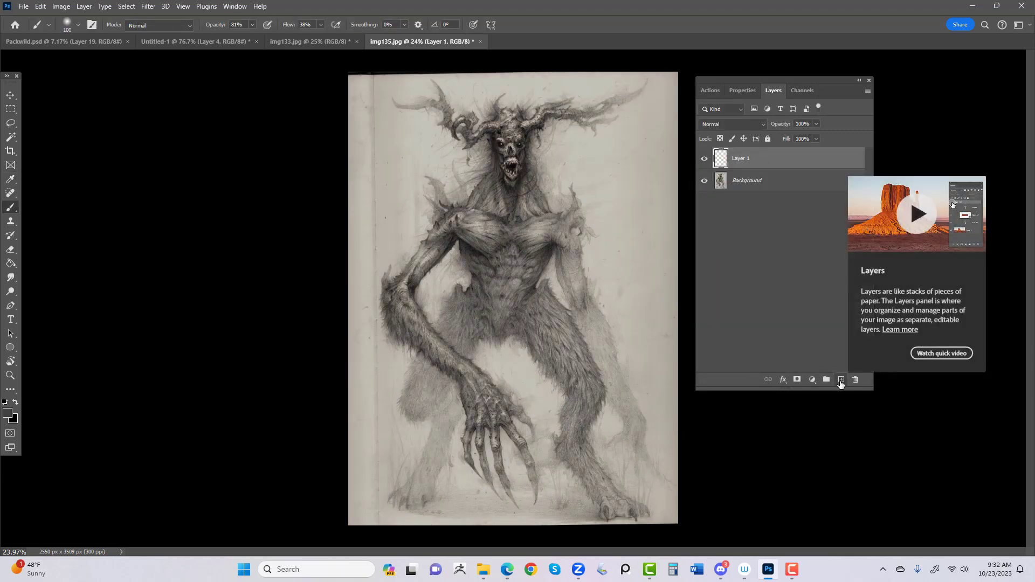
click(764, 124)
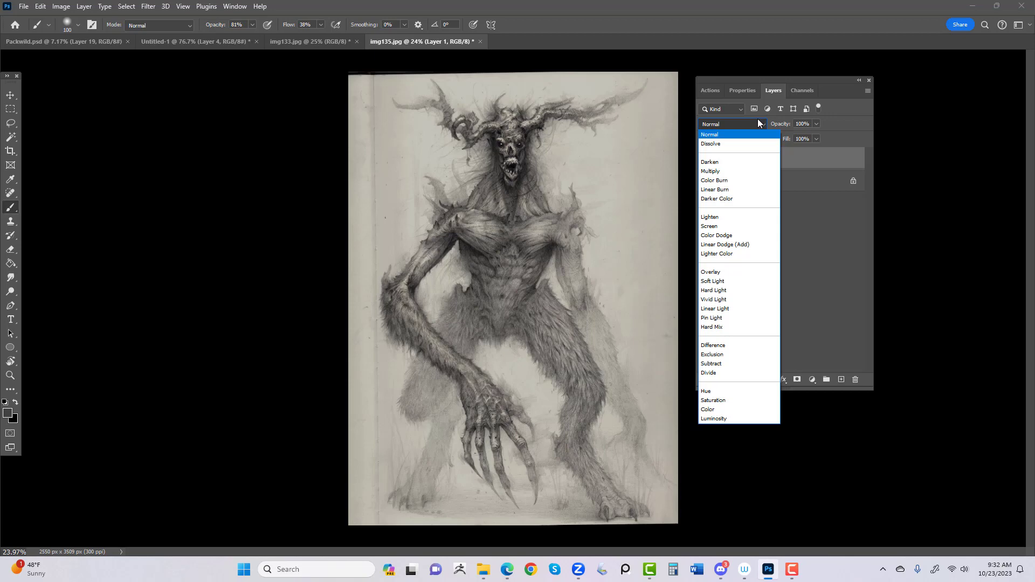
click(712, 272)
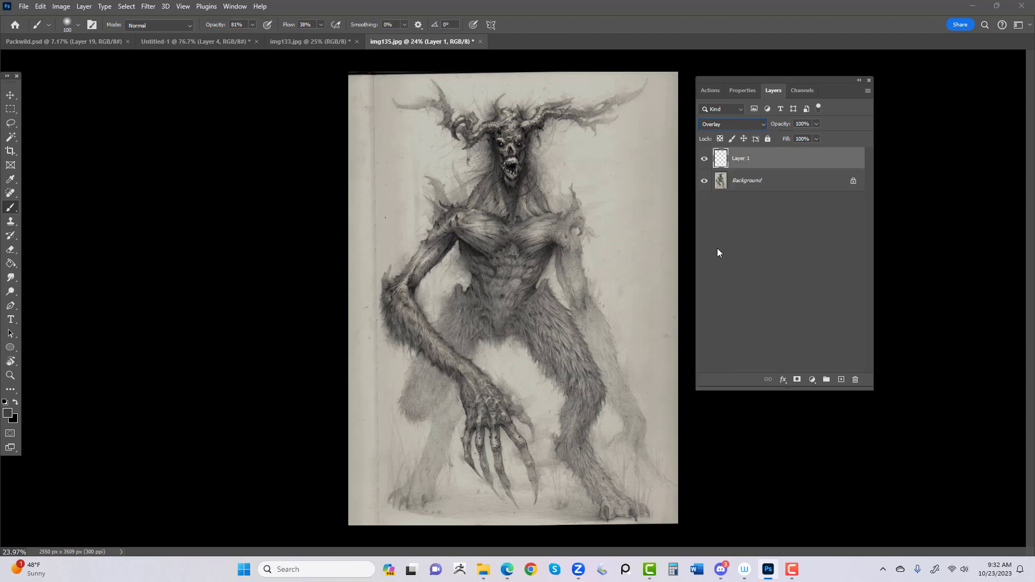
- Set the foreground color to olive #5c5e4a and tint the creature's face, neck and chest with the 100 px soft brush
click(7, 412)
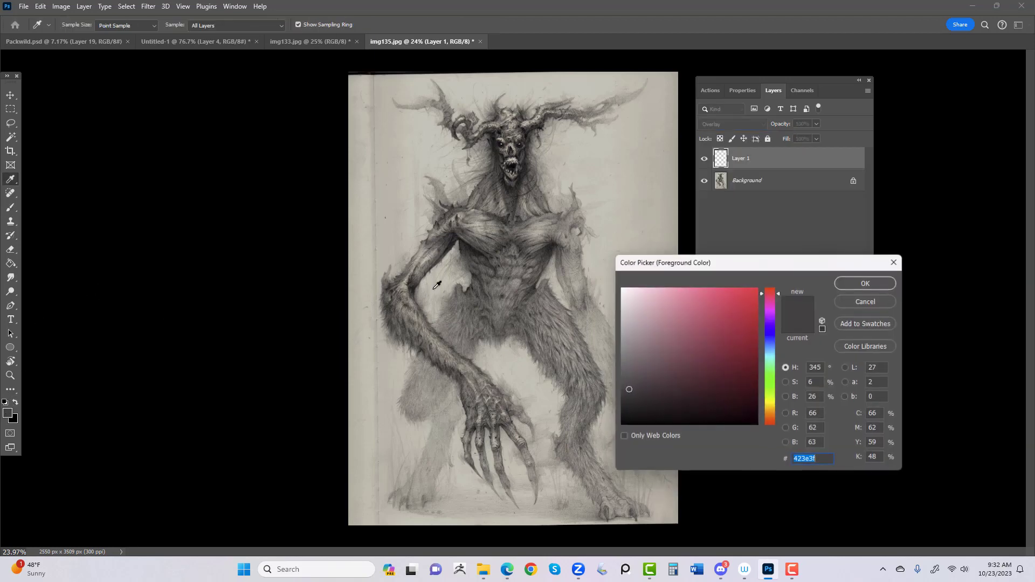
drag(772, 421, 775, 398)
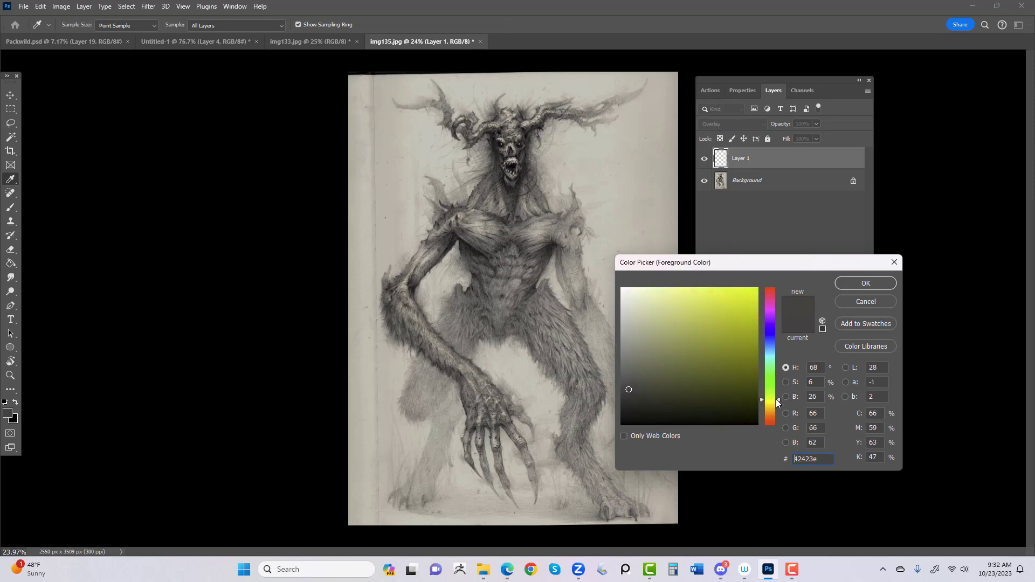
click(651, 373)
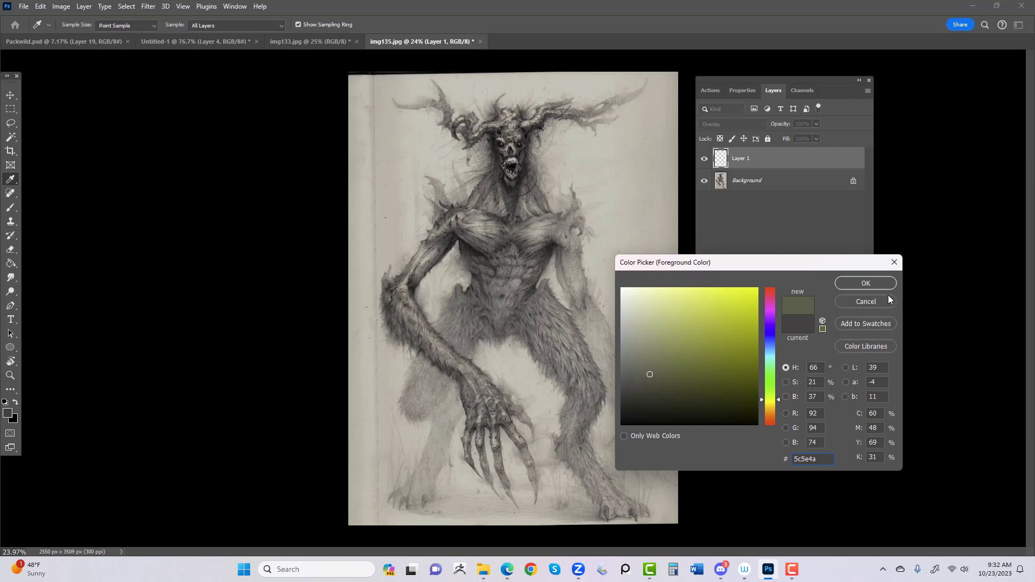
click(835, 284)
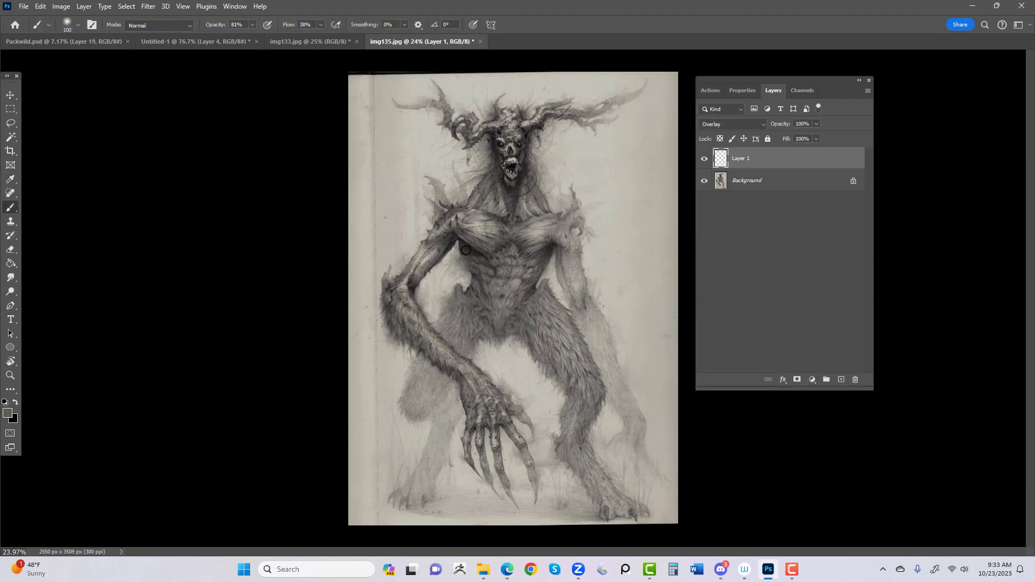
scroll(465, 251, up, 4)
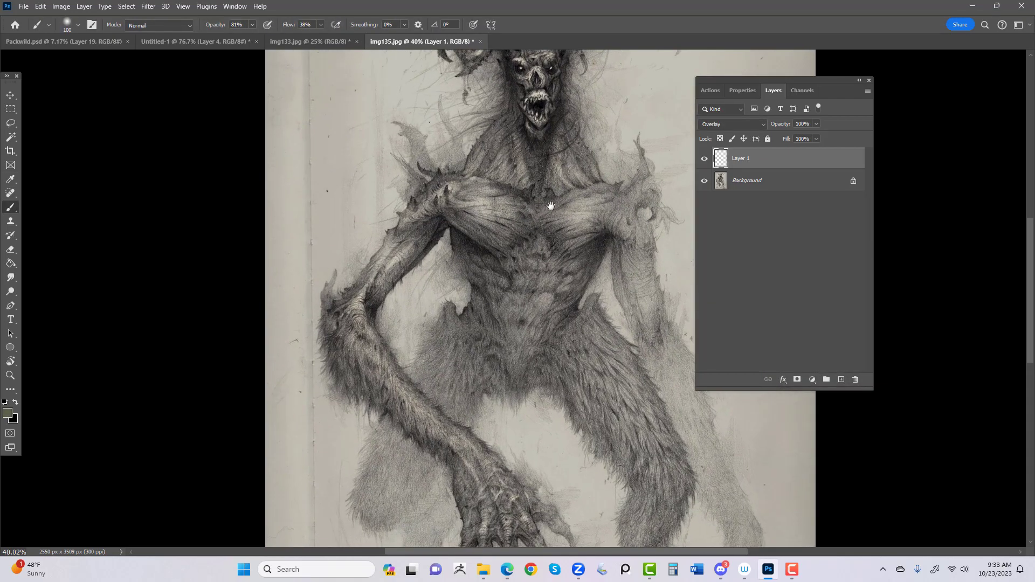
drag(517, 301, 508, 336)
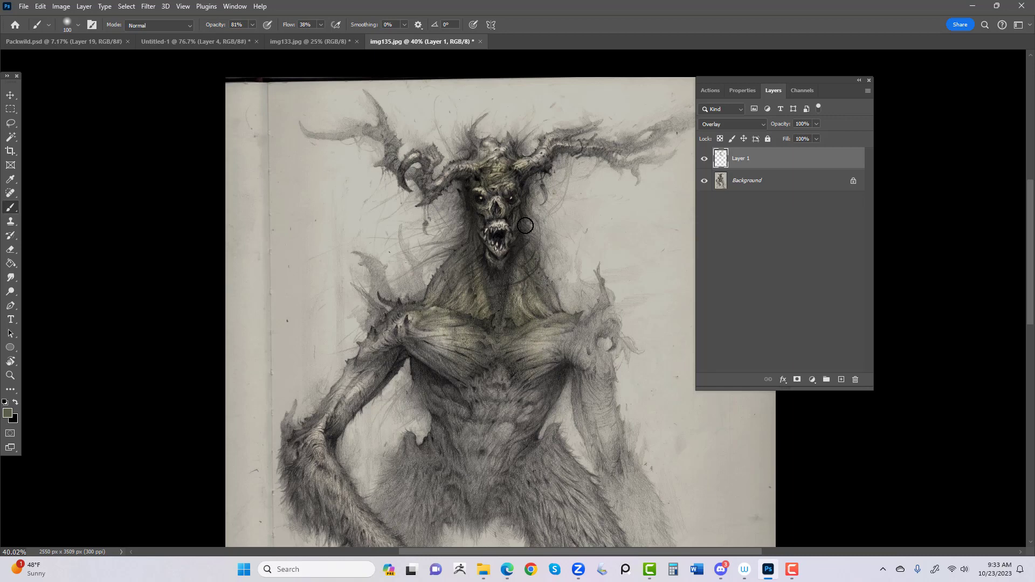
- Change the foreground color to a dark, muted reddish brown for painting with the Brush tool
click(7, 413)
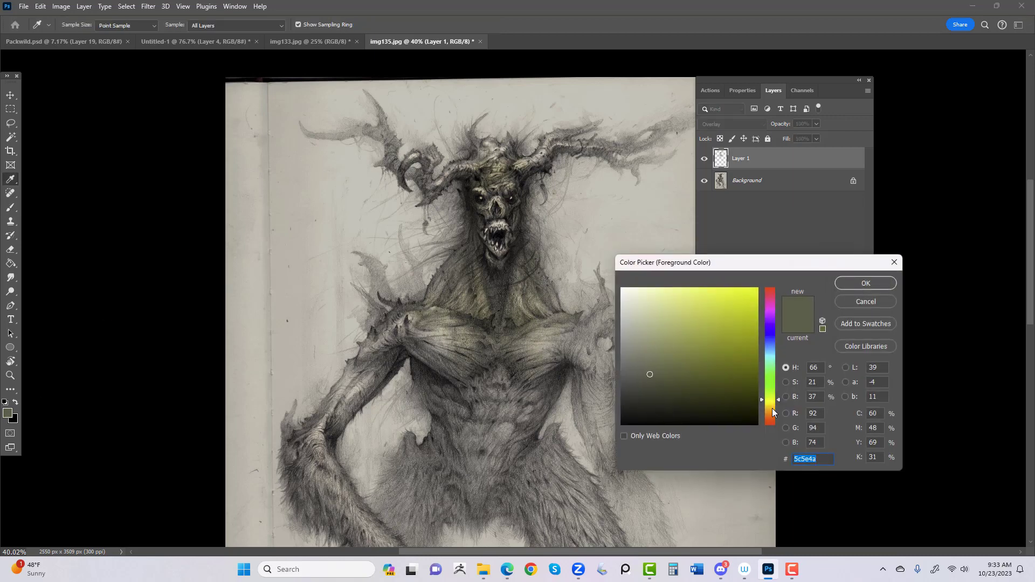
drag(772, 413, 771, 425)
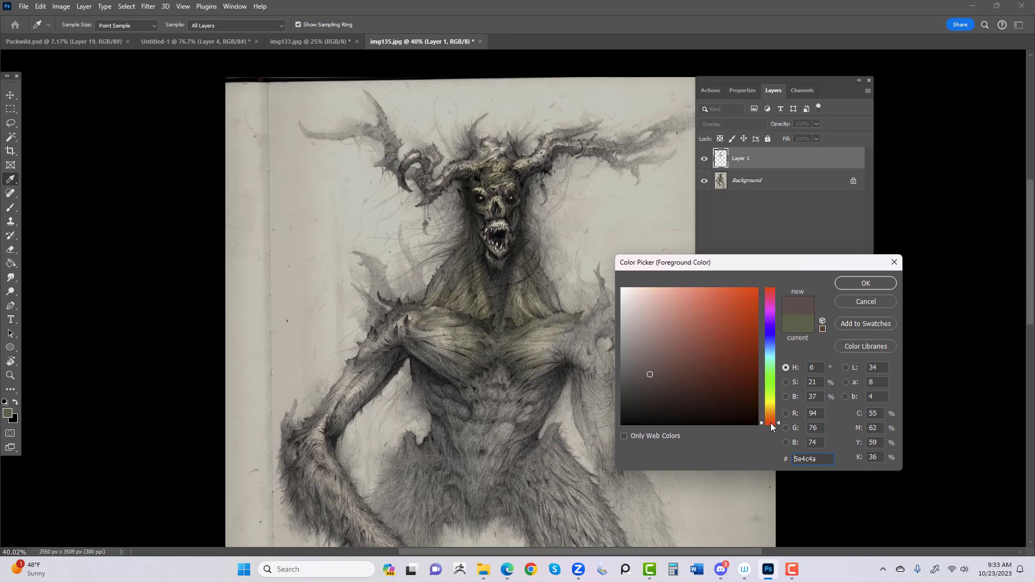
click(664, 384)
click(863, 286)
key(b)
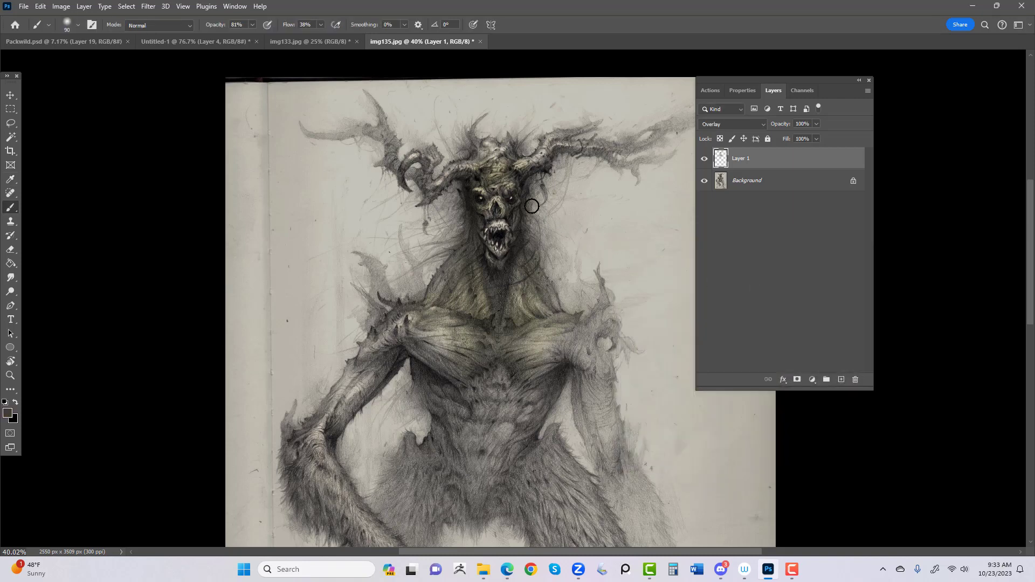
- Tint the eye area, brow and horn bases of the skull with brown, reducing the soft brush from 90 to 60 px
mouse_move(486, 201)
mouse_down()
mouse_move(500, 207)
mouse_move(495, 216)
mouse_move(507, 211)
mouse_up()
mouse_move(522, 173)
mouse_down()
mouse_move(532, 159)
mouse_move(452, 169)
mouse_up()
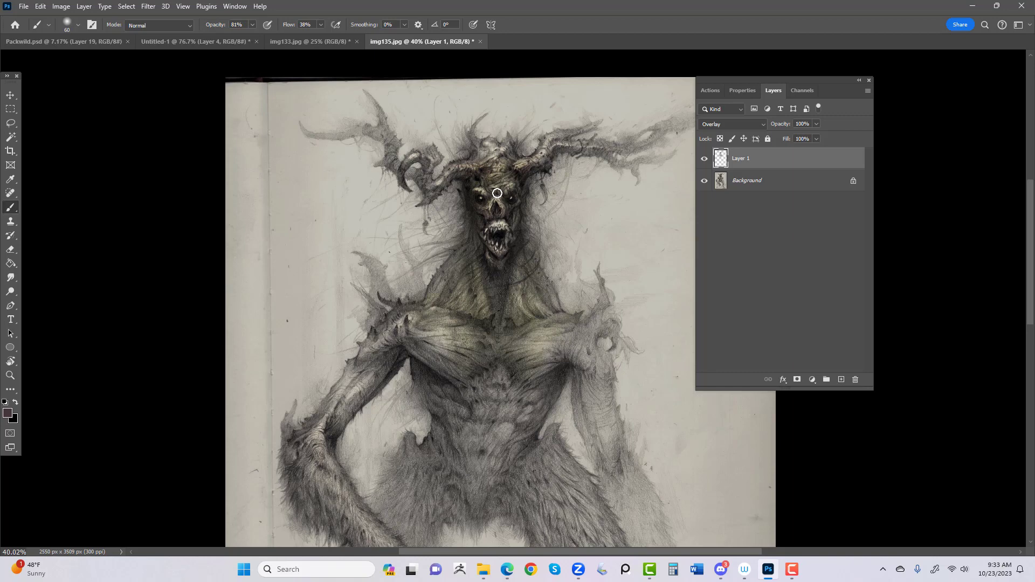
scroll(117, 406, down, 3)
scroll(119, 403, down, 2)
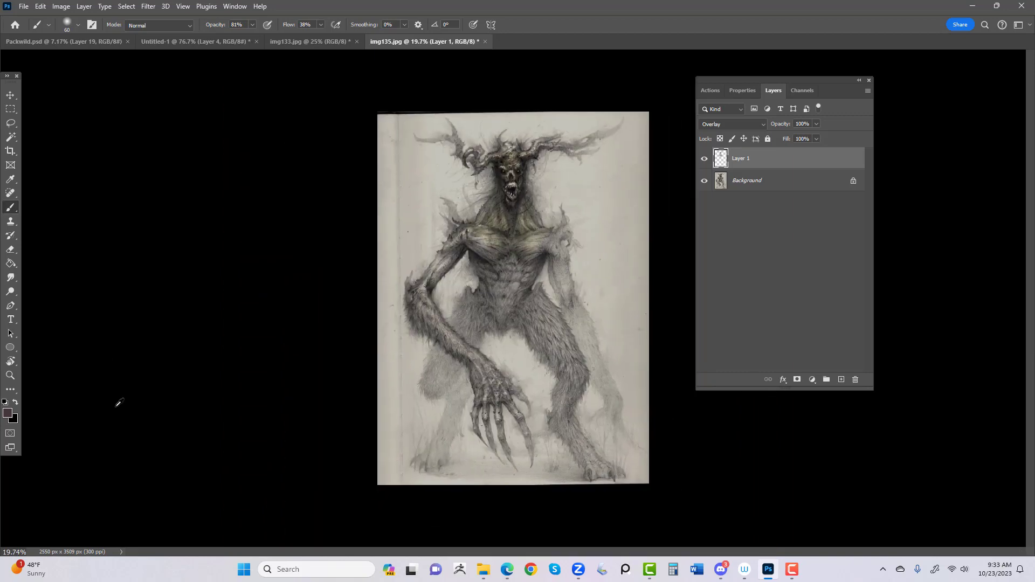
scroll(119, 403, up, 2)
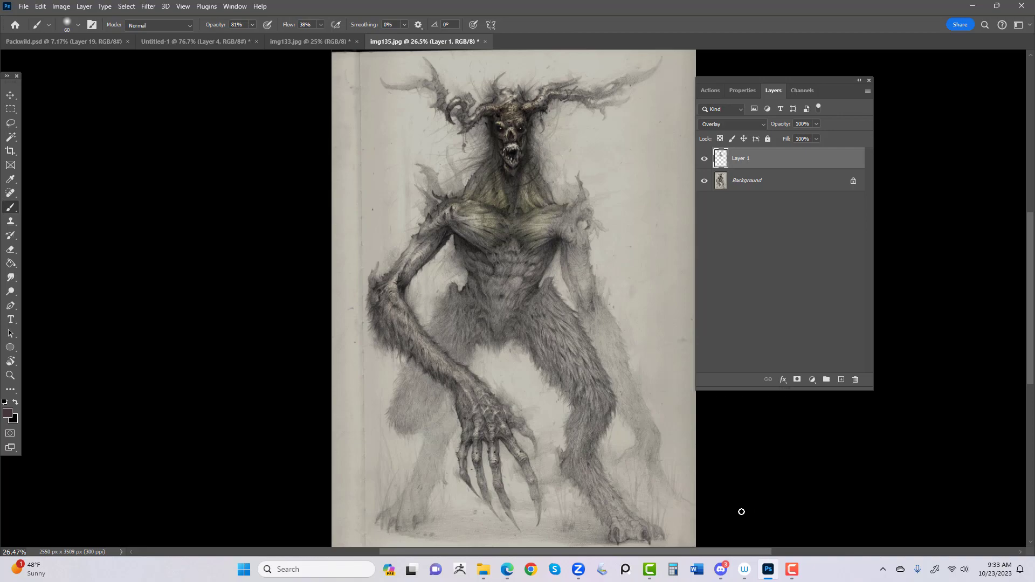
mouse_move(793, 570)
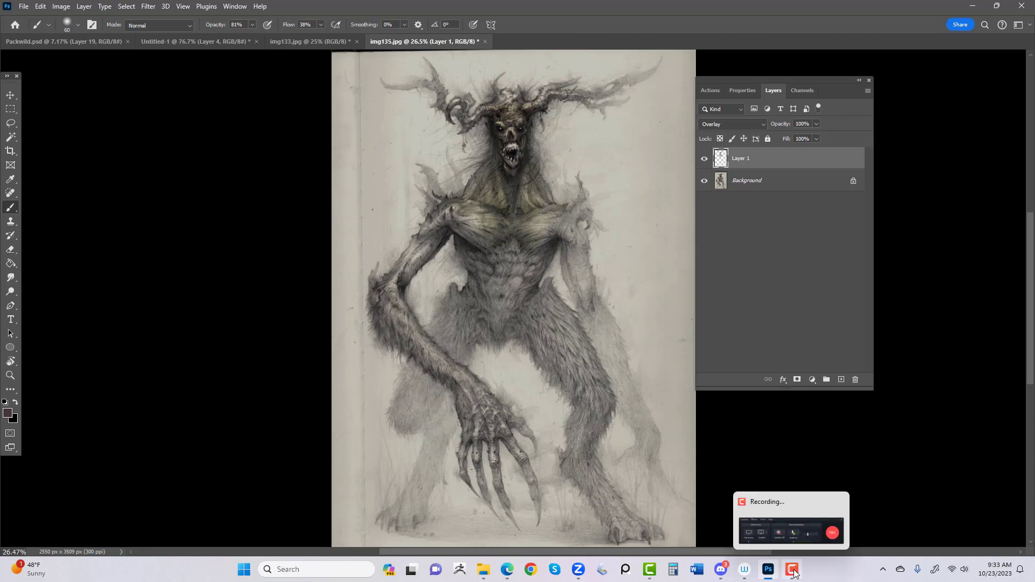
click(787, 512)
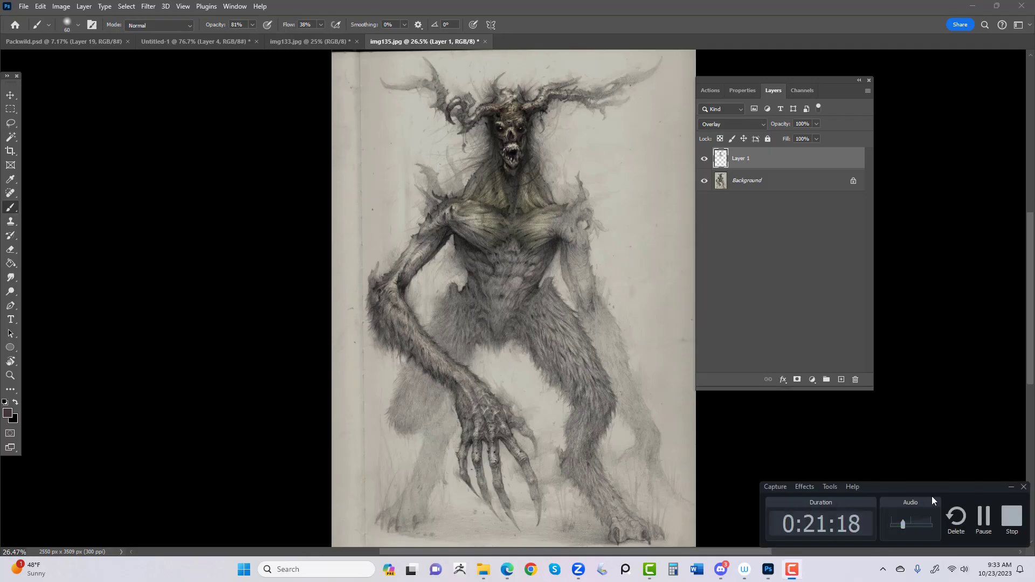